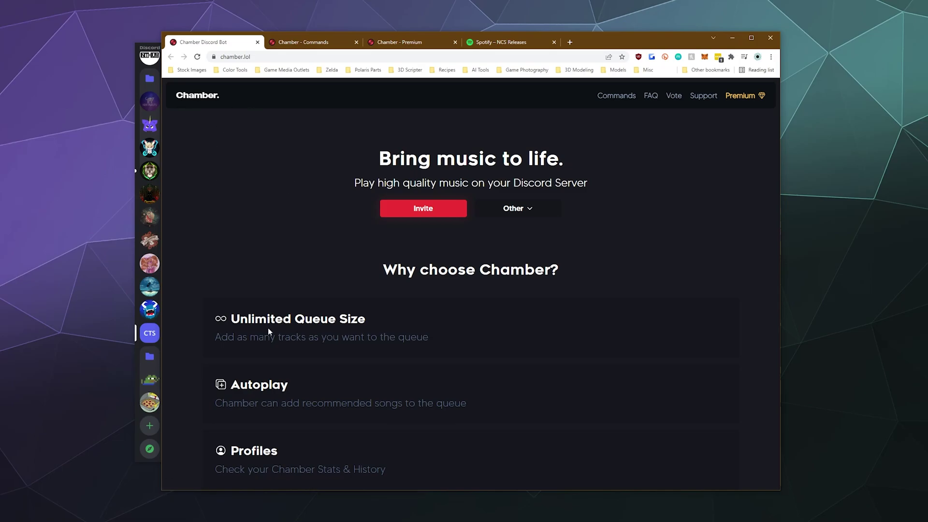
# Review the additional Chamber bot versions and feature list on the Chamber homepage, and look over its commands page.
pyautogui.click(538, 216)
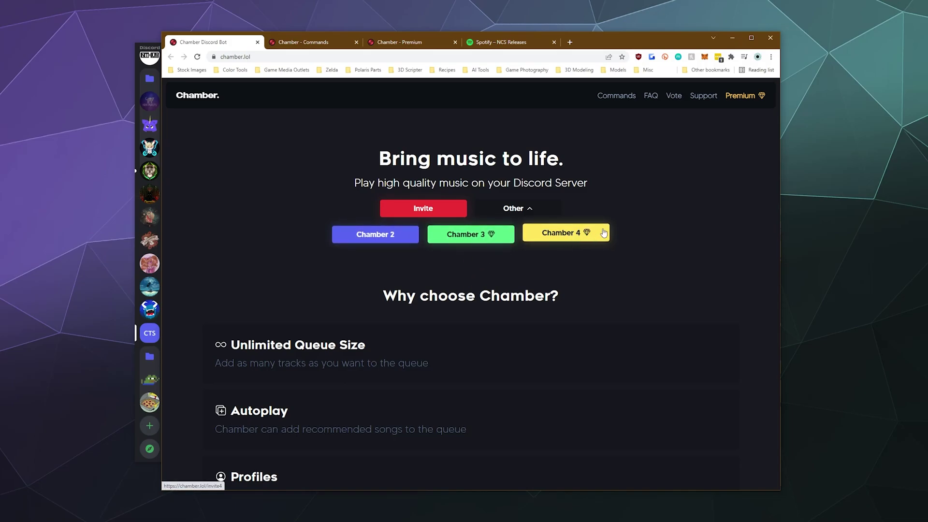
pyautogui.scroll(-3, 346, 312)
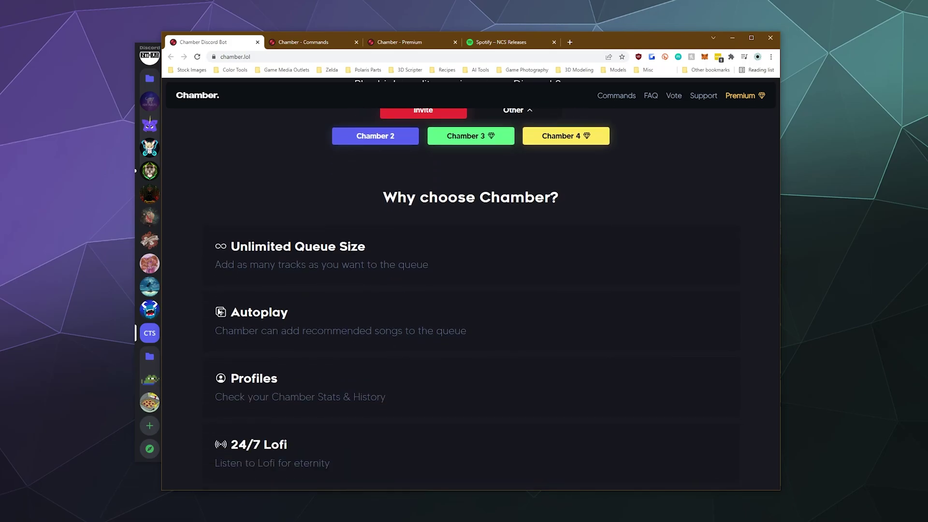
pyautogui.scroll(-2, 233, 299)
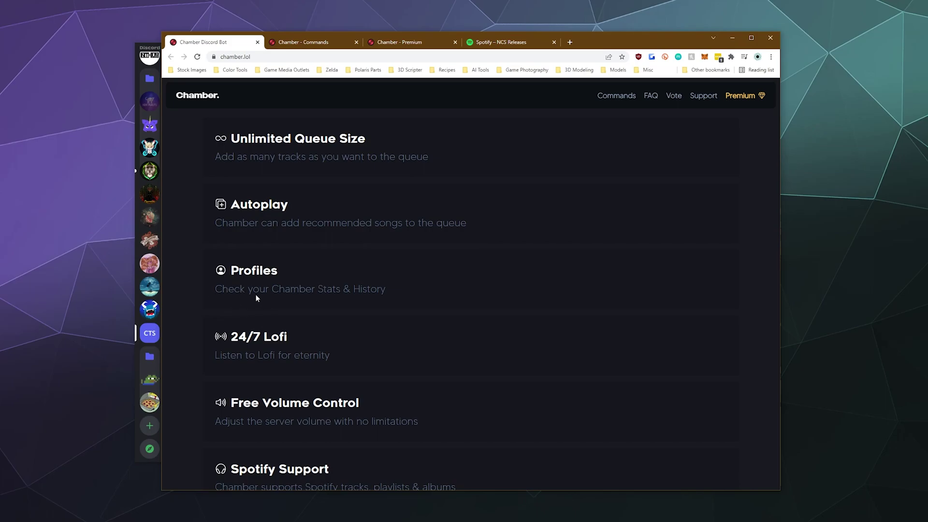
pyautogui.scroll(-3, 346, 298)
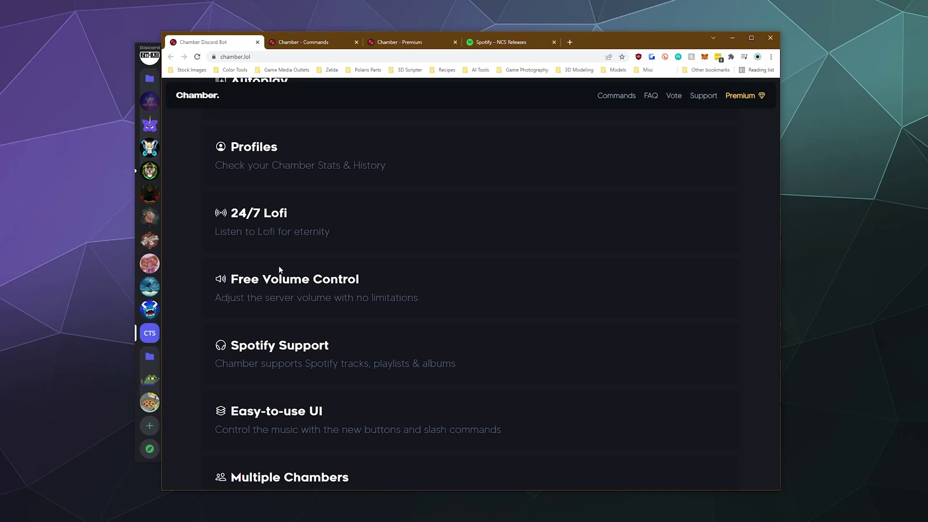
pyautogui.scroll(-3, 243, 266)
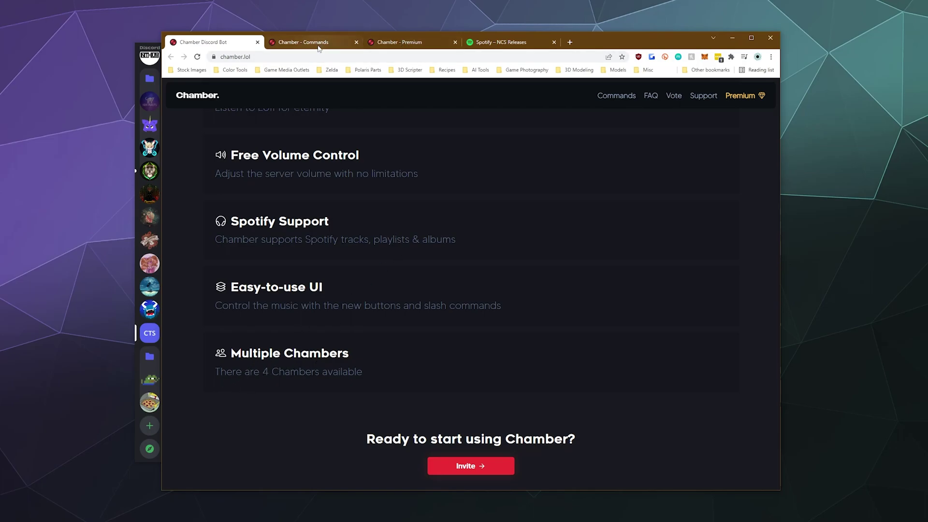
pyautogui.scroll(10, 347, 238)
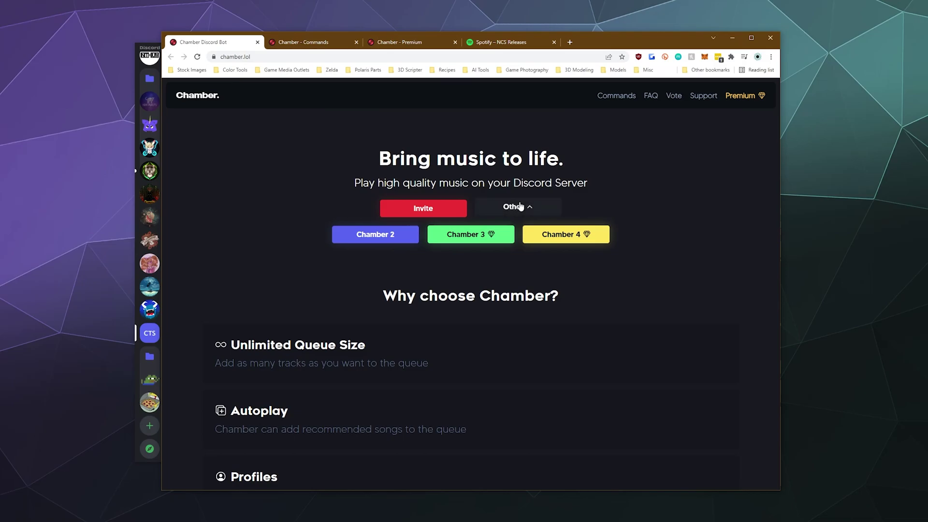
pyautogui.click(513, 208)
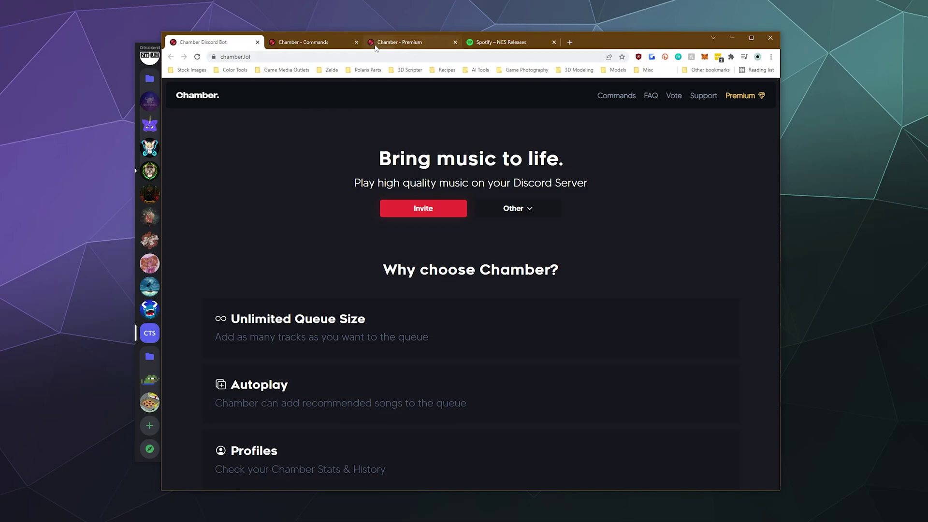
pyautogui.click(340, 42)
pyautogui.scroll(20, 272, 196)
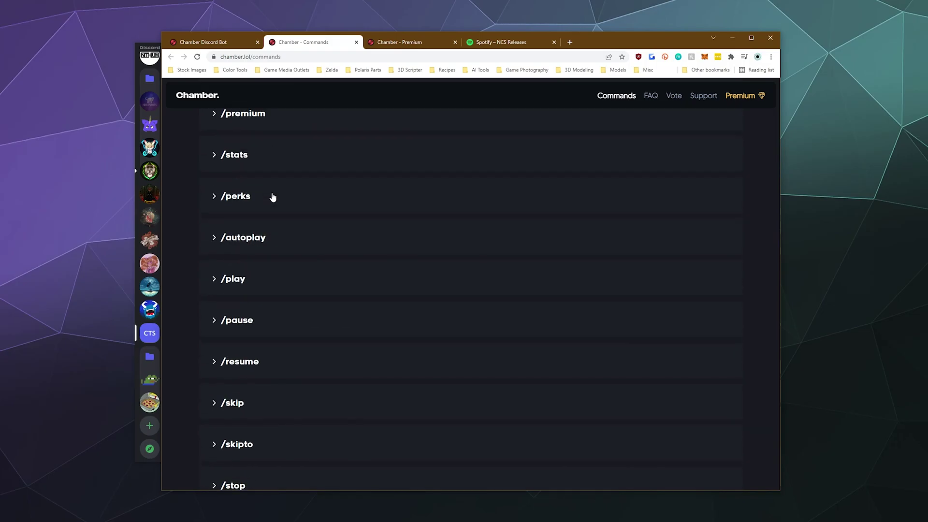
# Switch to Discord and join the General voice channel of the test server.
pyautogui.click(153, 47)
pyautogui.click(205, 215)
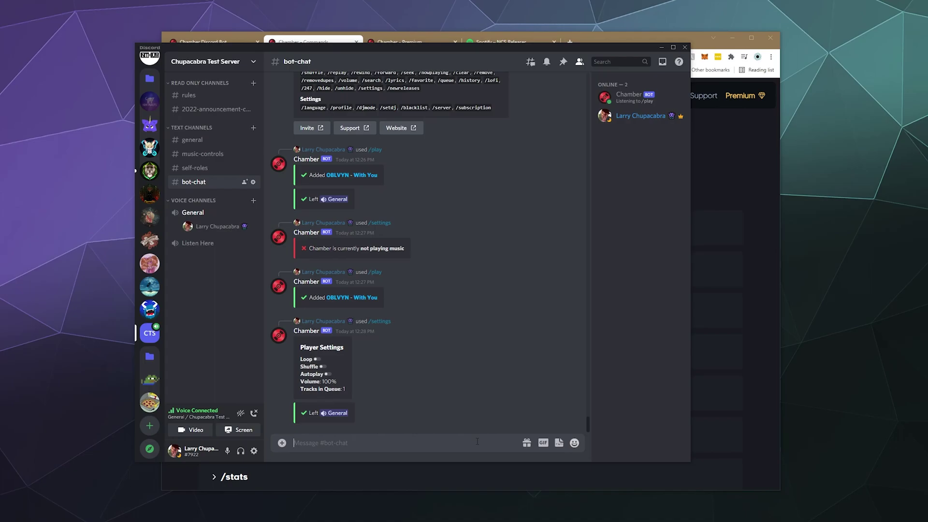
# Switch to the Spotify page in the browser and copy the song link of "With You" from the NCS Releases playlist.
pyautogui.click(631, 33)
pyautogui.click(481, 43)
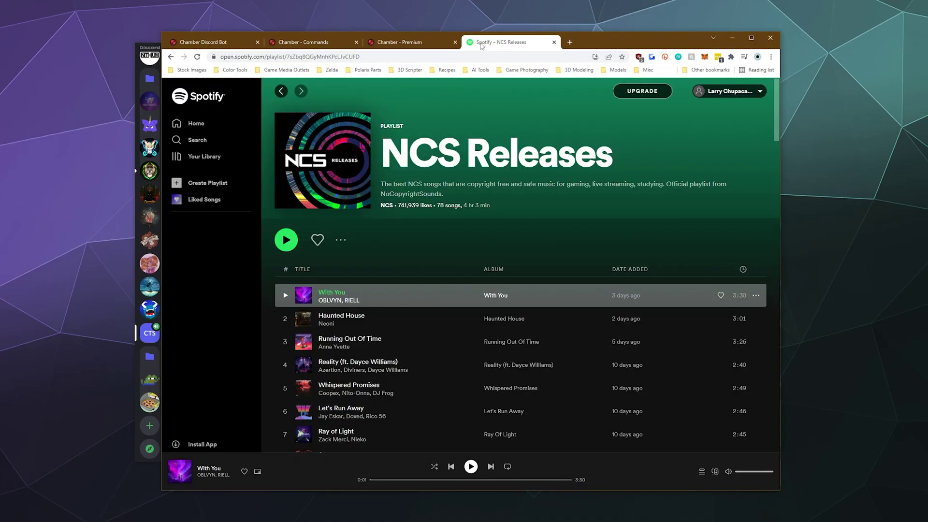
pyautogui.click(756, 295)
pyautogui.moveTo(711, 413)
pyautogui.moveTo(709, 431)
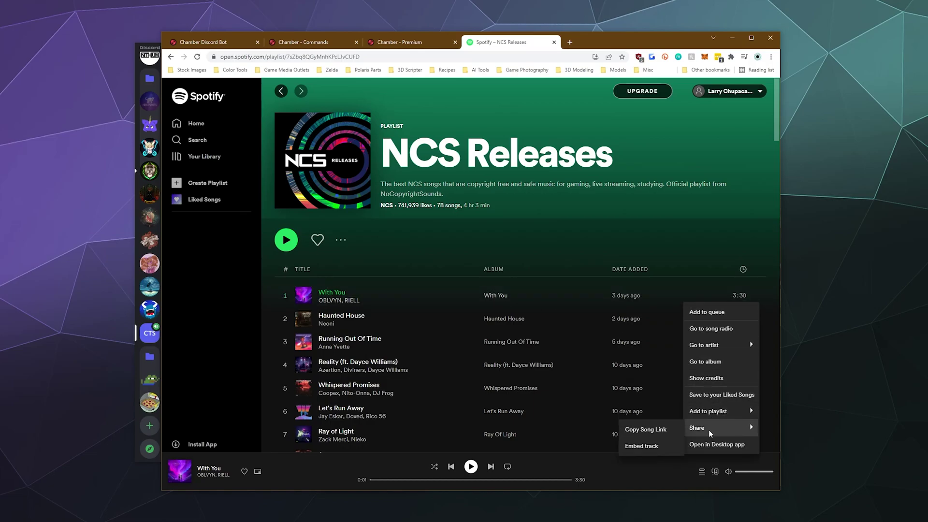
pyautogui.click(652, 431)
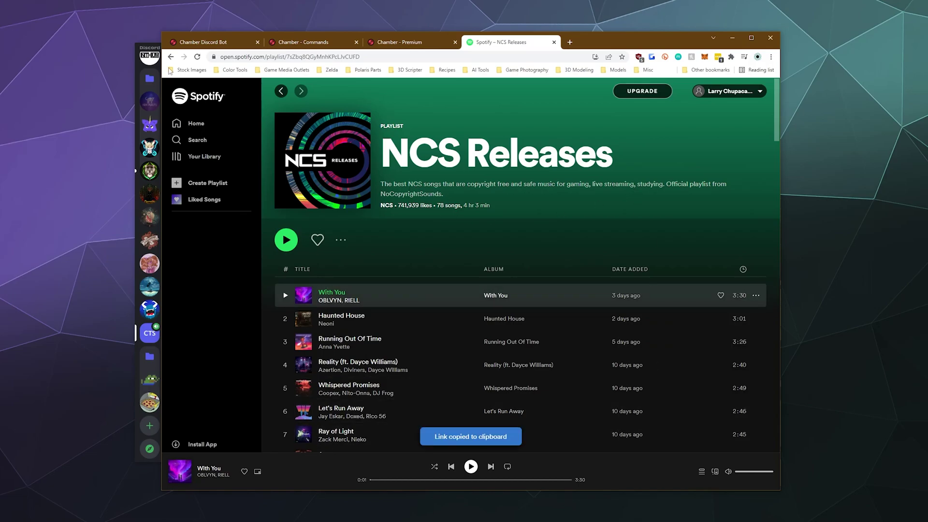
# Switch to Discord and browse Chamber's available slash commands in the bot-chat channel.
pyautogui.click(147, 49)
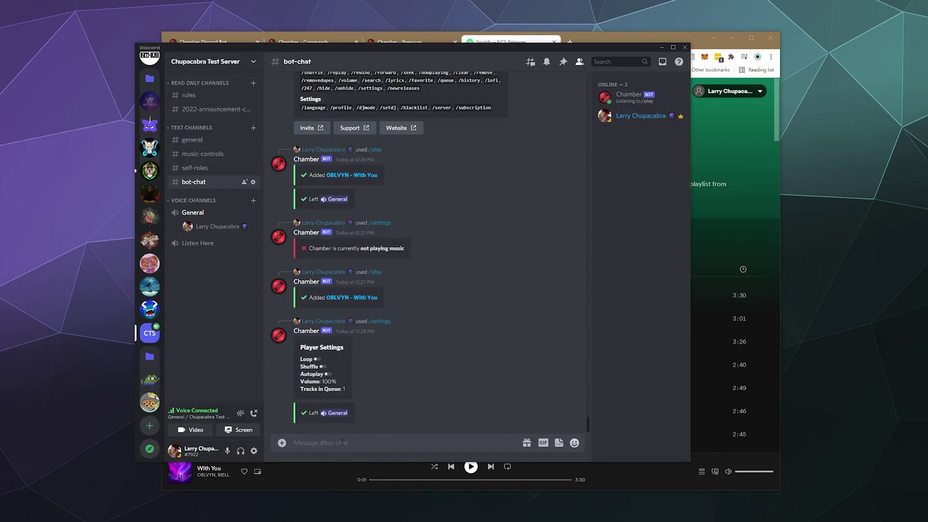
pyautogui.write('/play')
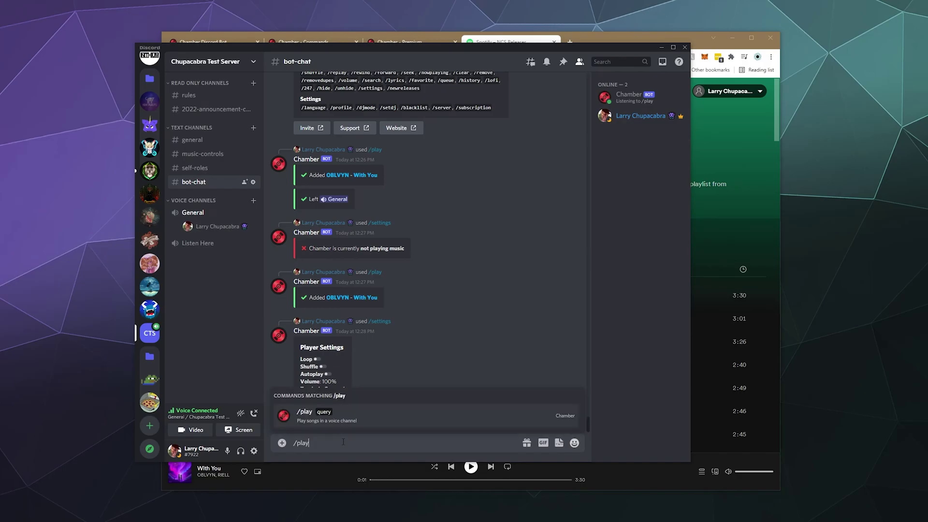
pyautogui.press('BackSpace')
pyautogui.press('BackSpace')
pyautogui.press('BackSpace')
pyautogui.press('BackSpace')
pyautogui.press('BackSpace')
pyautogui.write('/')
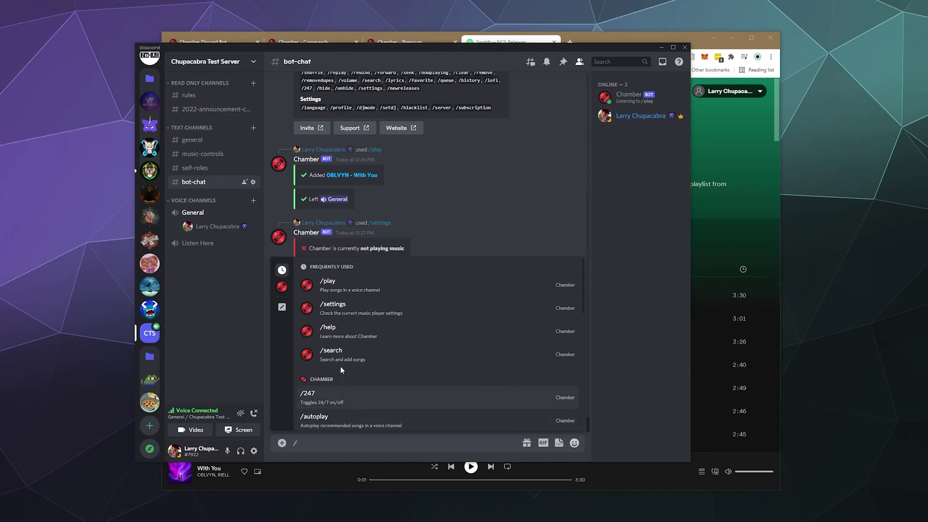
pyautogui.scroll(-5, 346, 314)
pyautogui.scroll(-10, 342, 385)
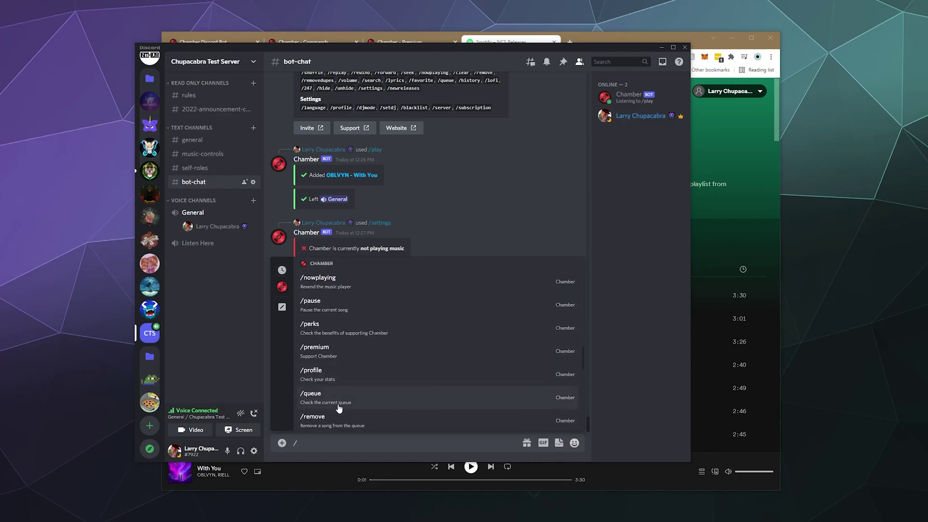
pyautogui.scroll(15, 350, 376)
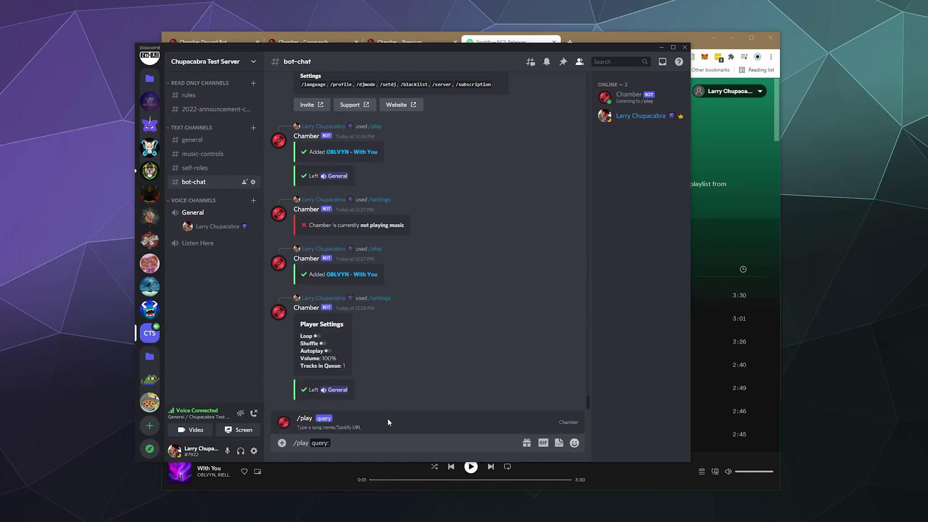
# Run Chamber's /play command with the copied "With You" link as query, and pause and resume the song.
pyautogui.hotkey('ctrl', 'v')
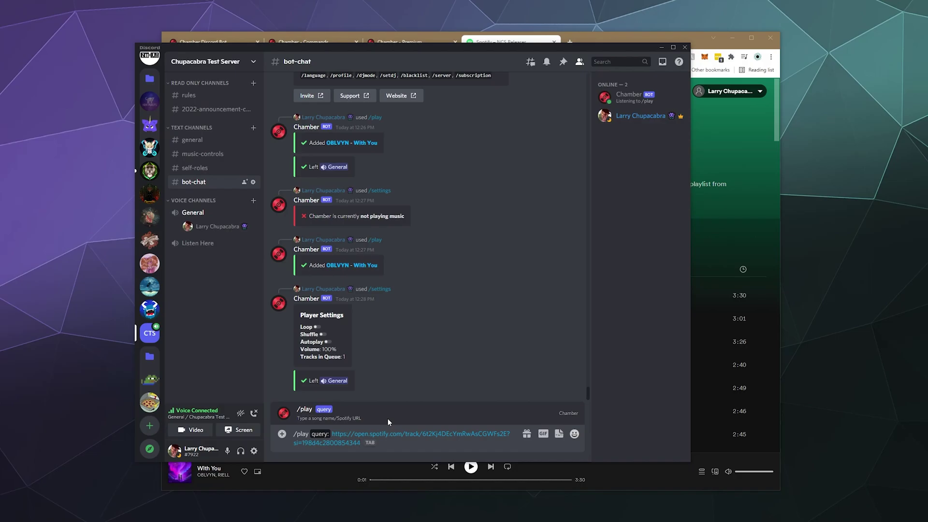
pyautogui.press('Return')
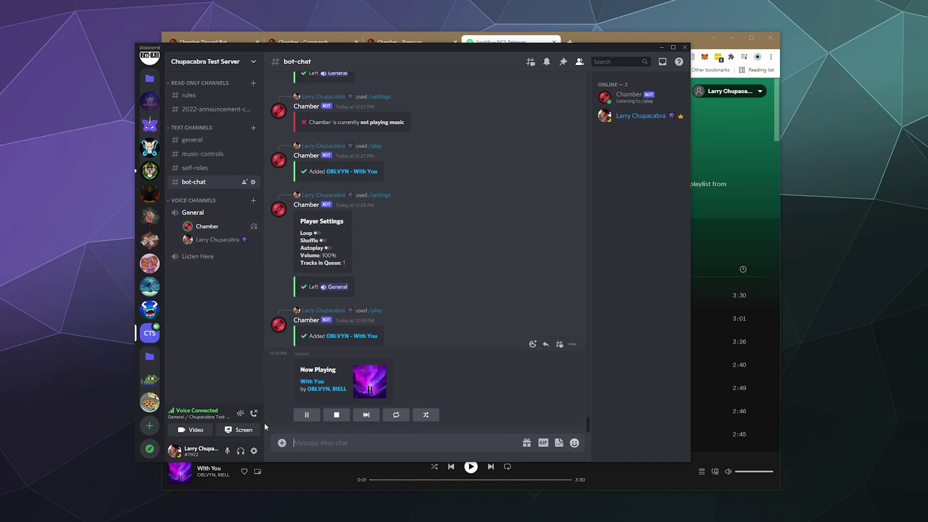
pyautogui.click(307, 416)
pyautogui.click(306, 417)
# Return to Spotify in the browser and copy the song link of "Reality (ft. Dayce Williams)".
pyautogui.click(751, 205)
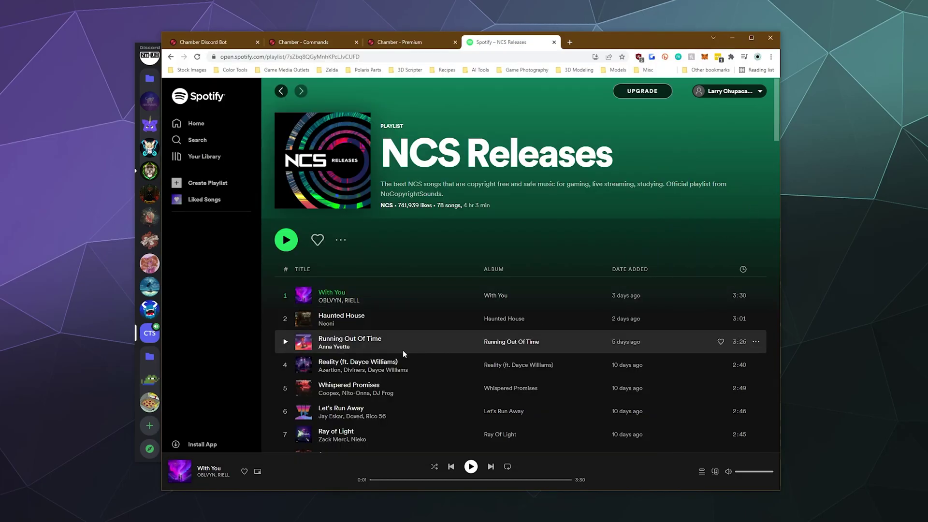
pyautogui.click(756, 366)
pyautogui.moveTo(718, 332)
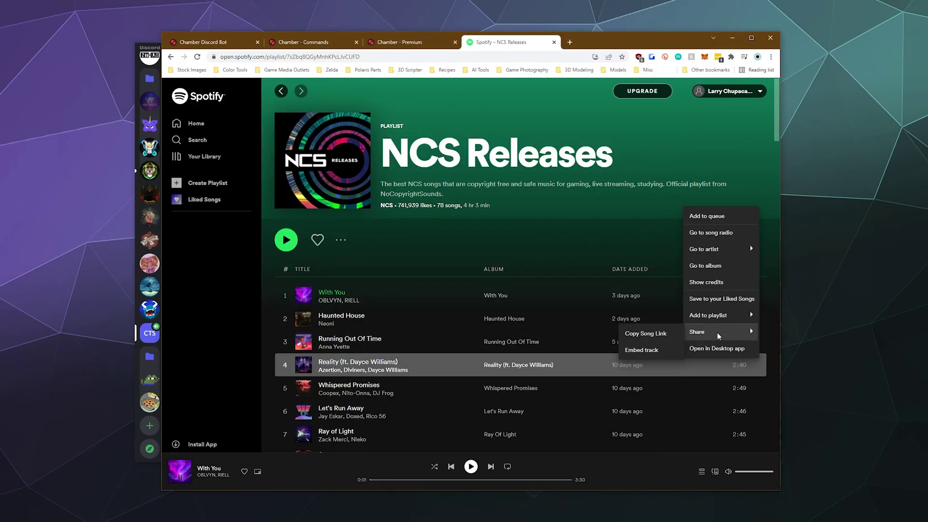
pyautogui.click(661, 340)
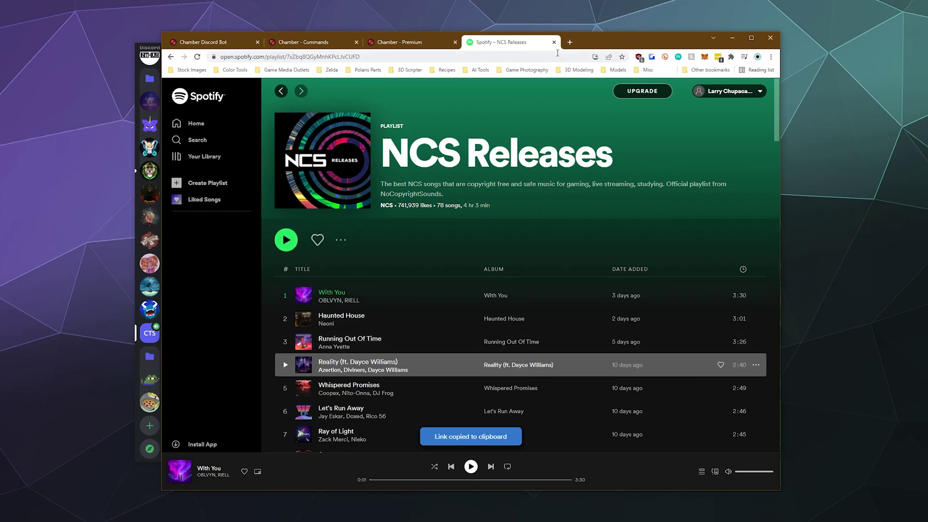
# Move the browser window aside, switch to Discord and add the copied "Reality" link with /play in bot-chat.
pyautogui.moveTo(559, 43); pyautogui.dragTo(608, 26)
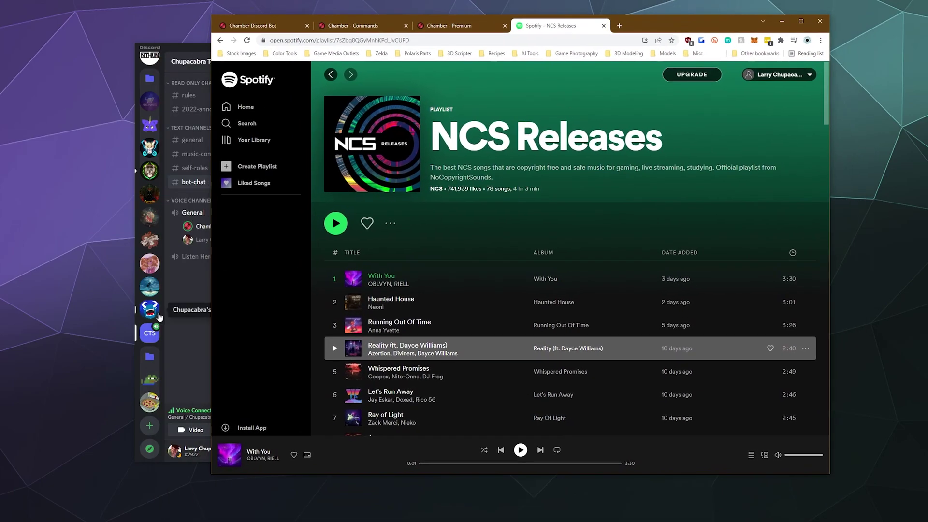
pyautogui.click(181, 310)
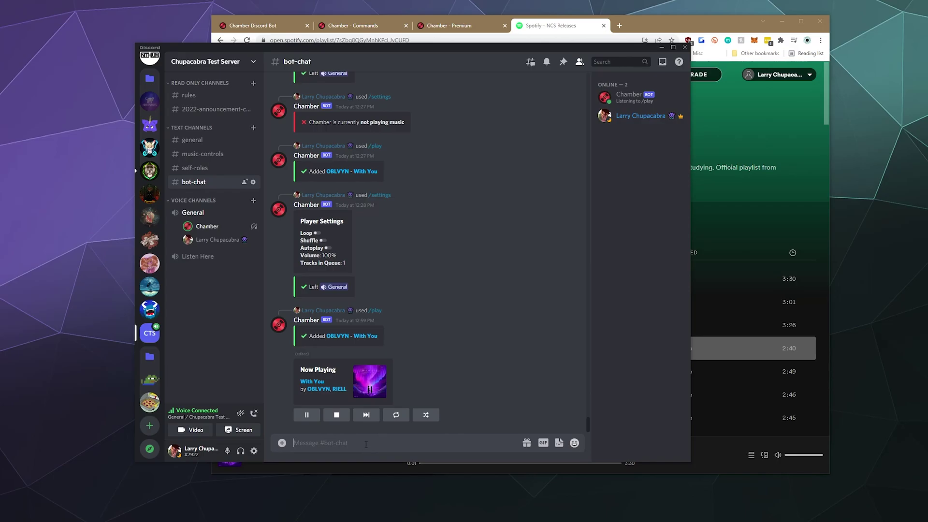
pyautogui.write('/play')
pyautogui.press('Tab')
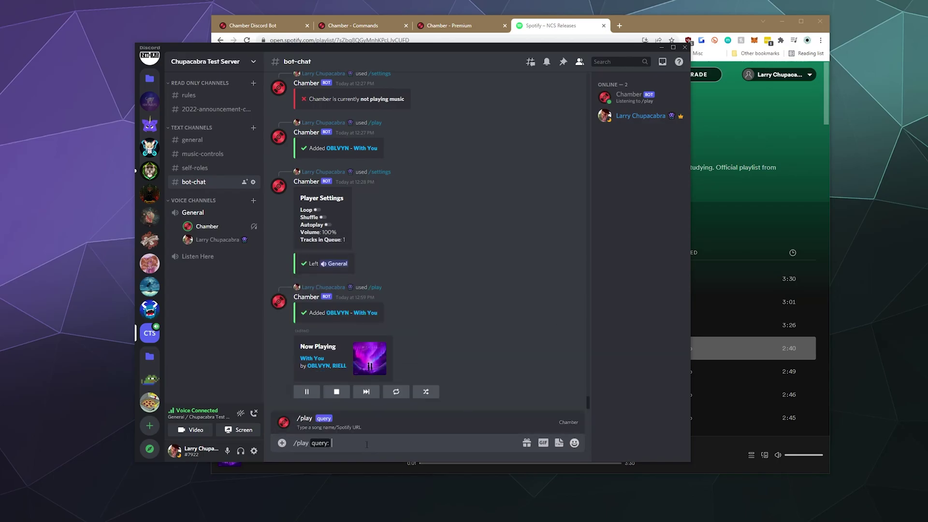
pyautogui.hotkey('ctrl', 'v')
pyautogui.press('Return')
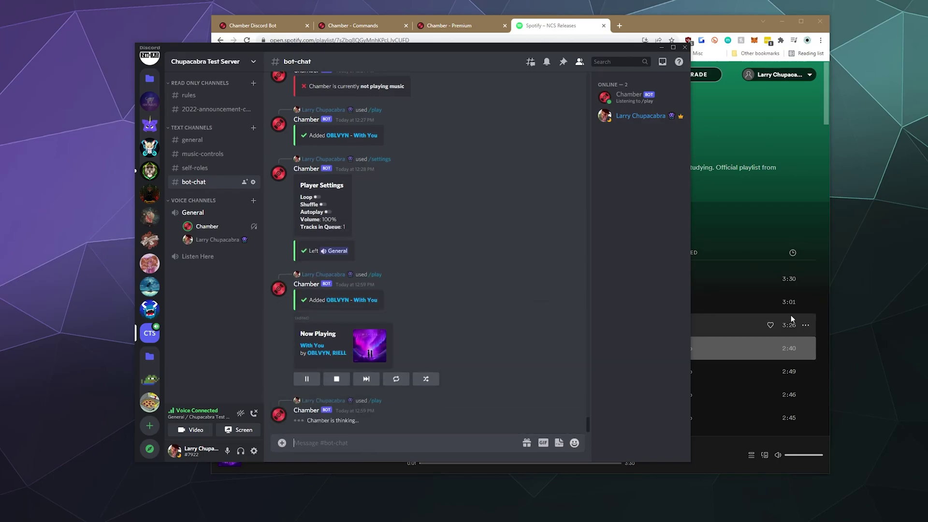
# Return to Spotify in the browser and copy the song link of "Avatar" by RYVN.
pyautogui.click(759, 190)
pyautogui.scroll(-3, 708, 347)
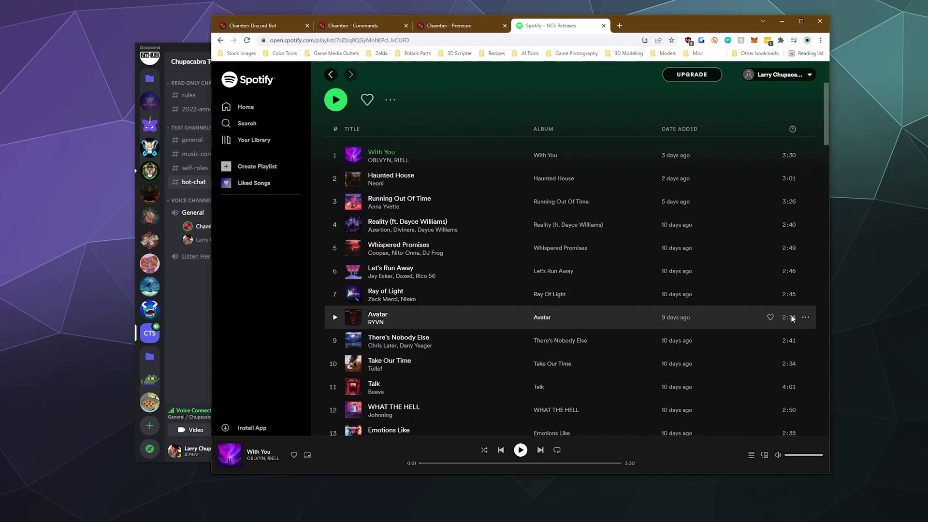
pyautogui.click(806, 318)
pyautogui.moveTo(747, 285)
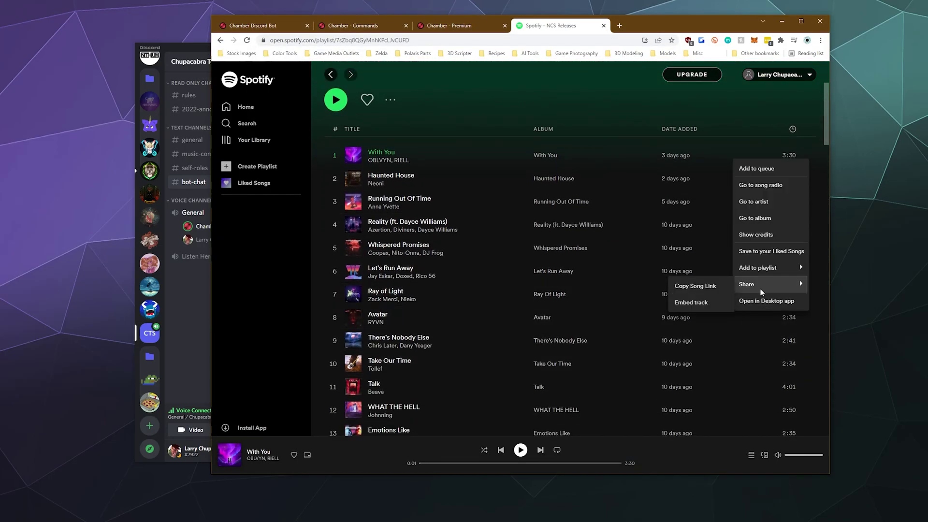
pyautogui.click(701, 286)
# Switch to Discord and add the copied "Avatar" link with /play in bot-chat.
pyautogui.click(205, 343)
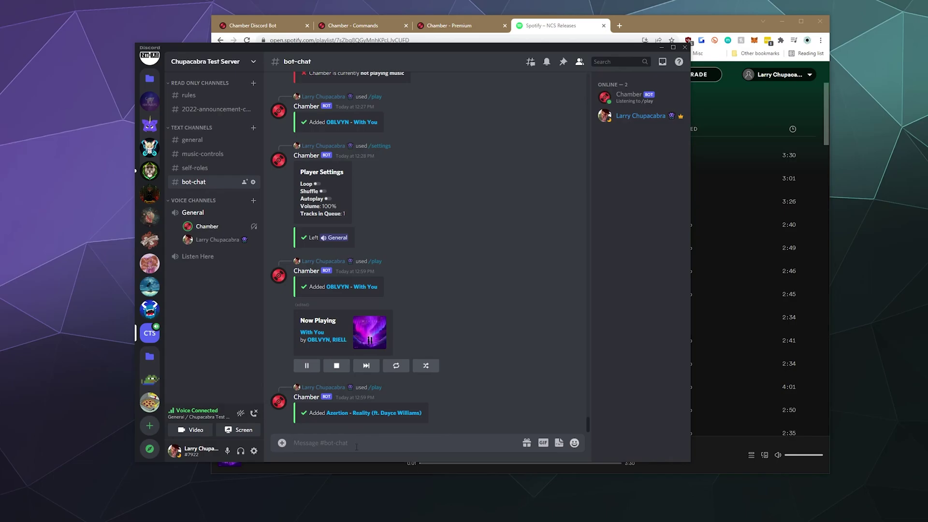
pyautogui.write('/play')
pyautogui.press('Tab')
pyautogui.hotkey('ctrl', 'v')
pyautogui.press('Return')
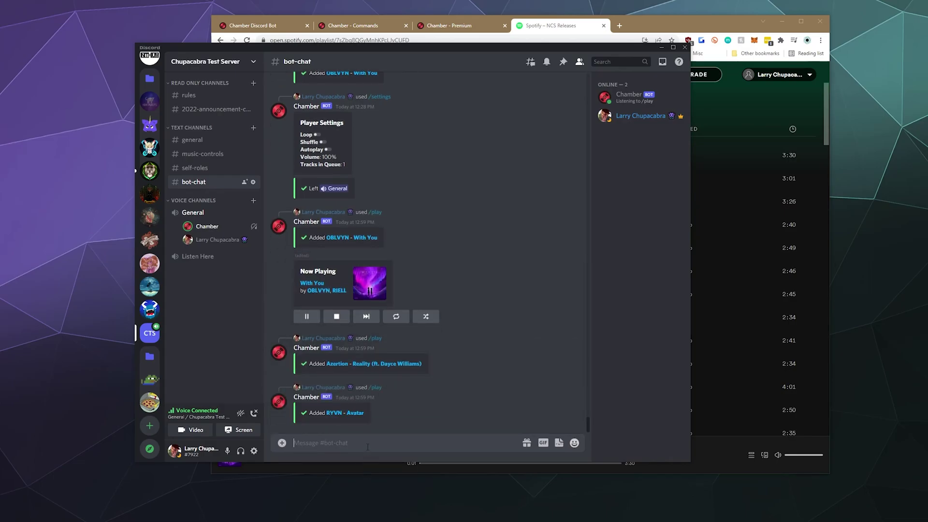
# Display Chamber's song queue with /queue and skip the current song with /skip.
pyautogui.write('/queue')
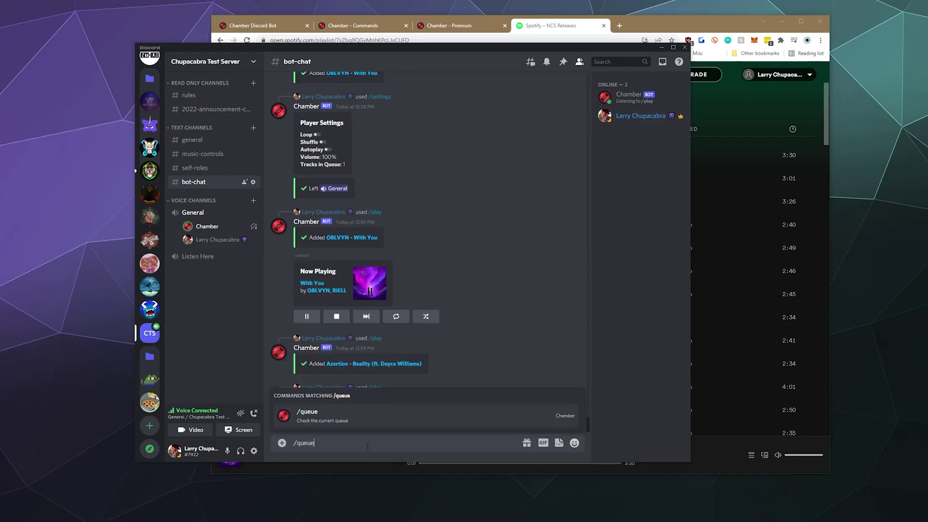
pyautogui.press('Return')
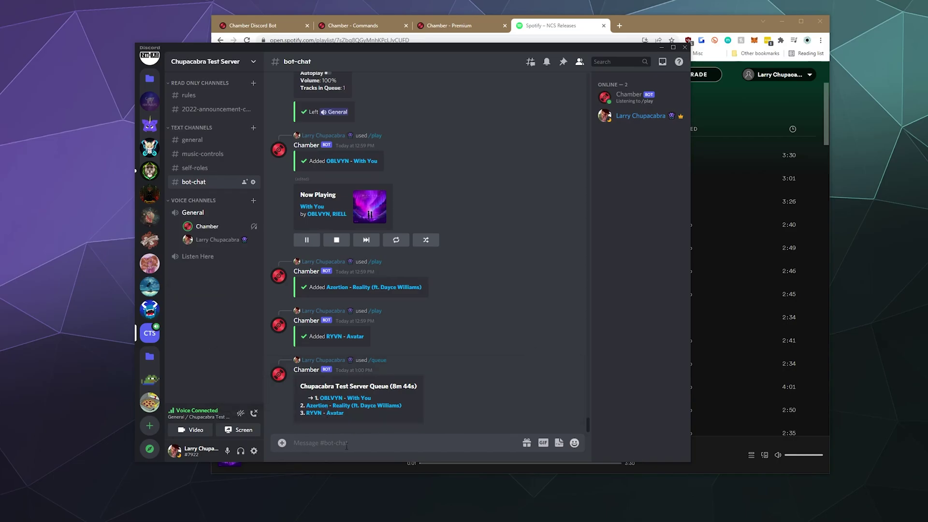
pyautogui.write('/skip')
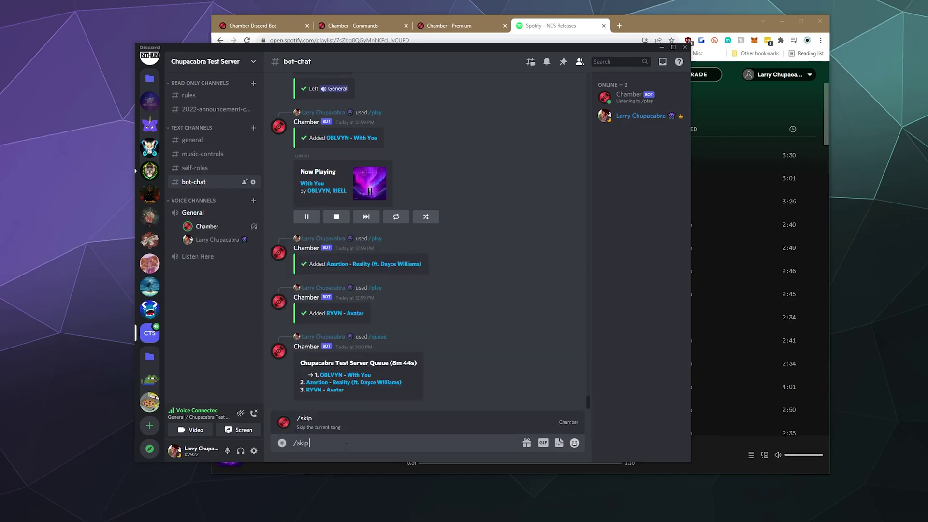
pyautogui.press('Return')
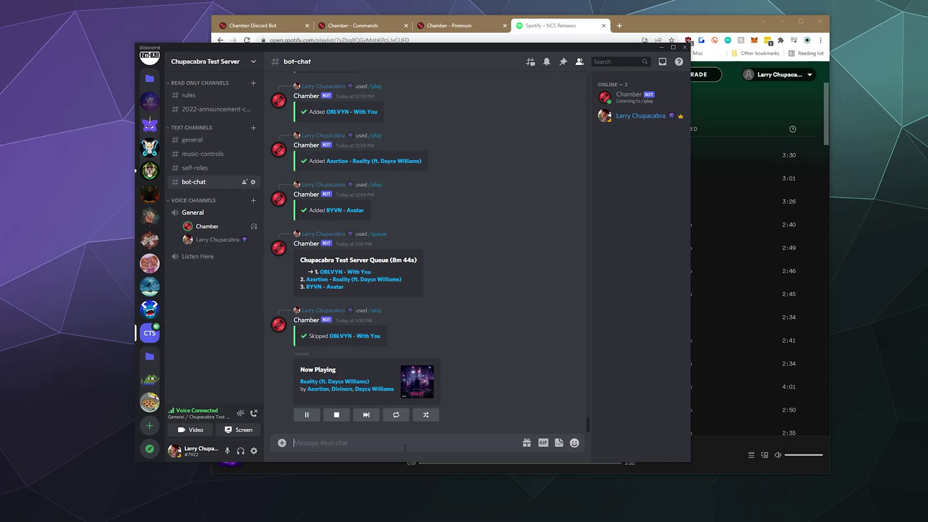
# Switch to the Chamber Commands page in the browser, find "dj" and expand the /setdj and /djmode entries to read their descriptions.
pyautogui.click(355, 26)
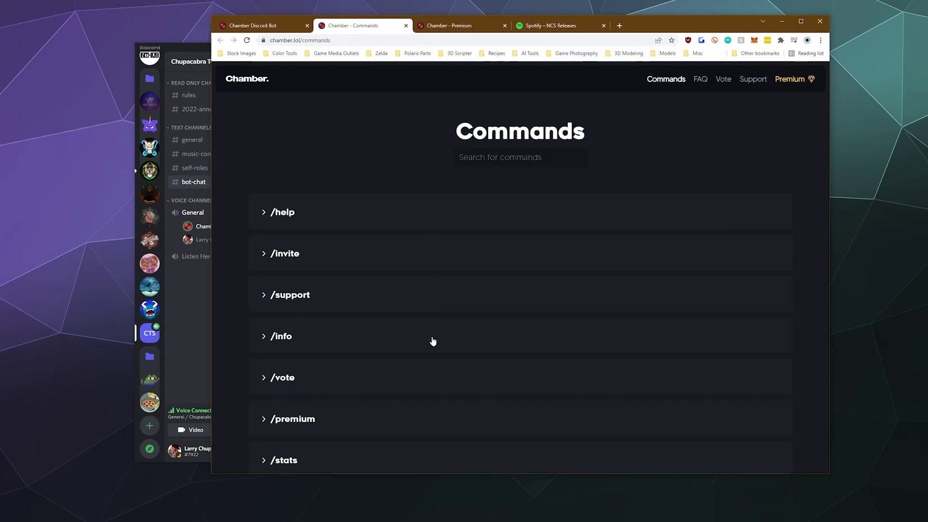
pyautogui.scroll(-7, 352, 319)
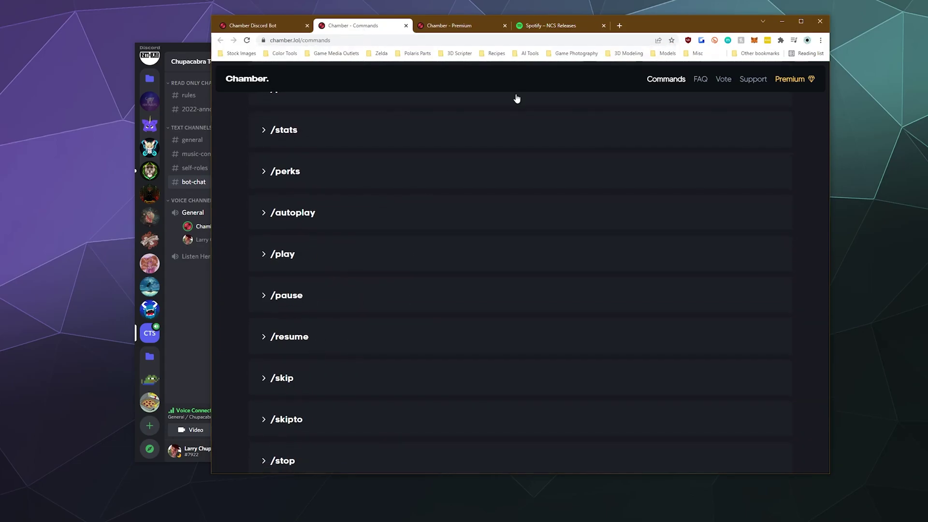
pyautogui.hotkey('ctrl', 'f')
pyautogui.write('dj')
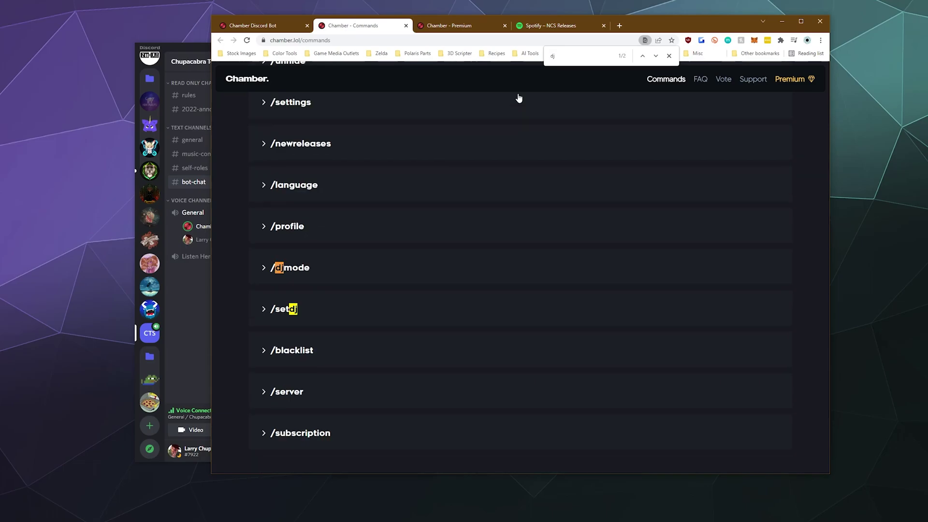
pyautogui.press('BackSpace')
pyautogui.press('BackSpace')
pyautogui.click(299, 312)
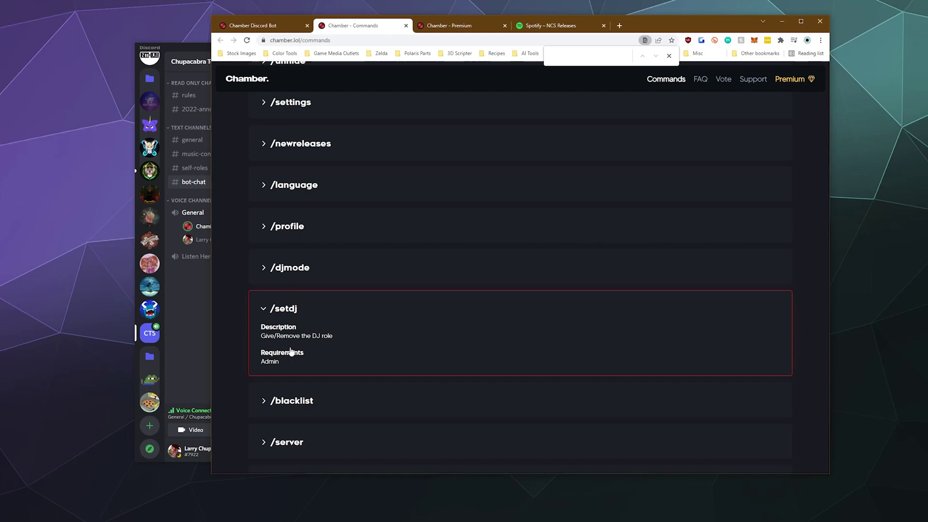
pyautogui.click(331, 261)
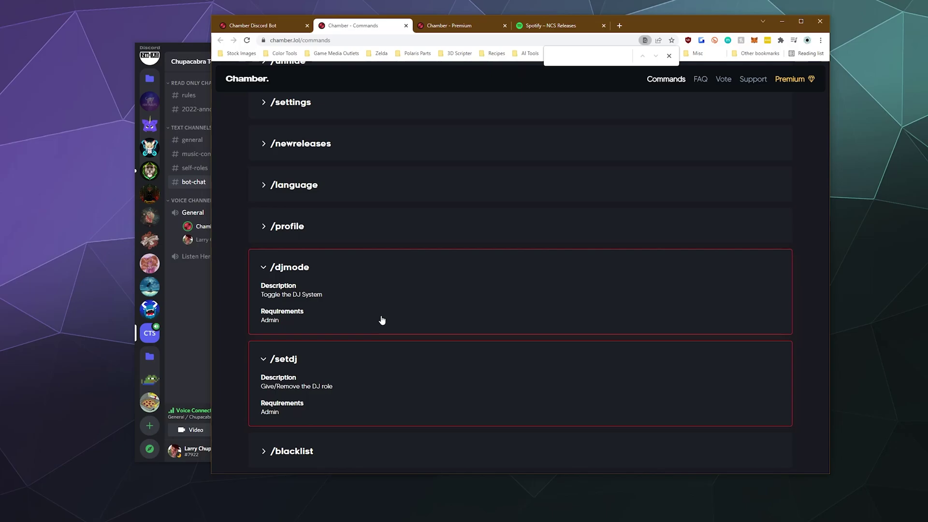
# Switch to Discord, run /setdj in bot-chat on the server owner's account and check that member's roles.
pyautogui.click(198, 330)
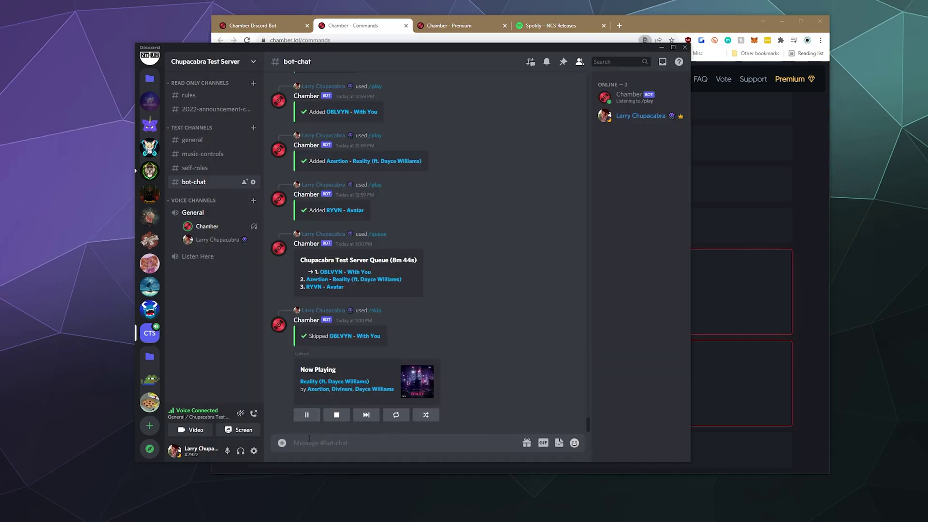
pyautogui.write('/')
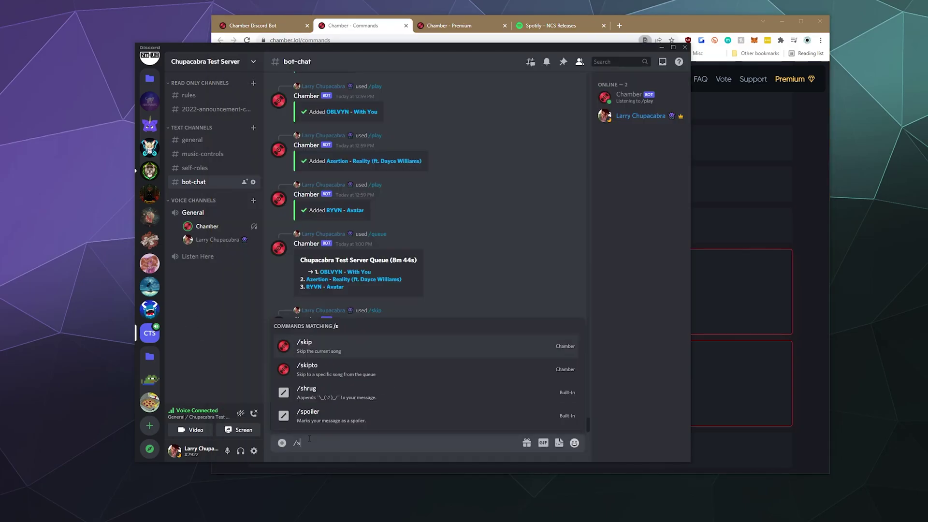
pyautogui.write('setdj')
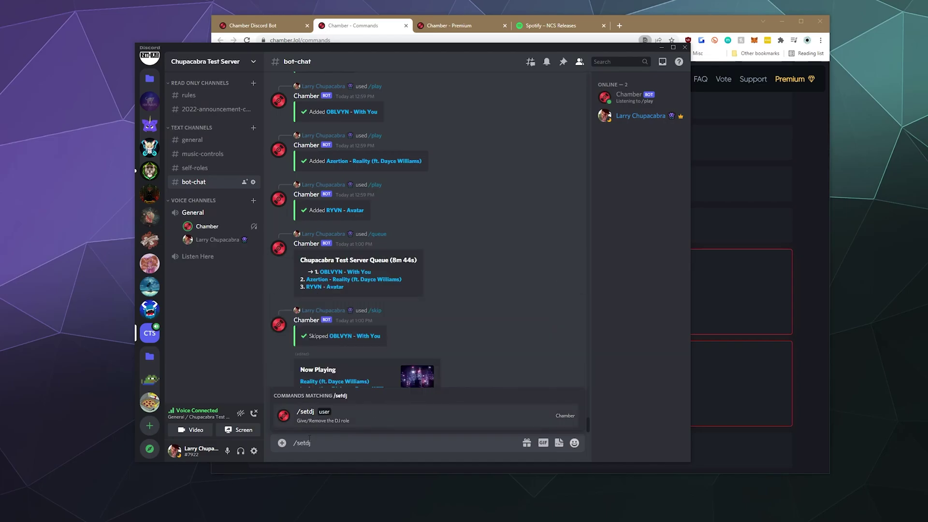
pyautogui.press('Tab')
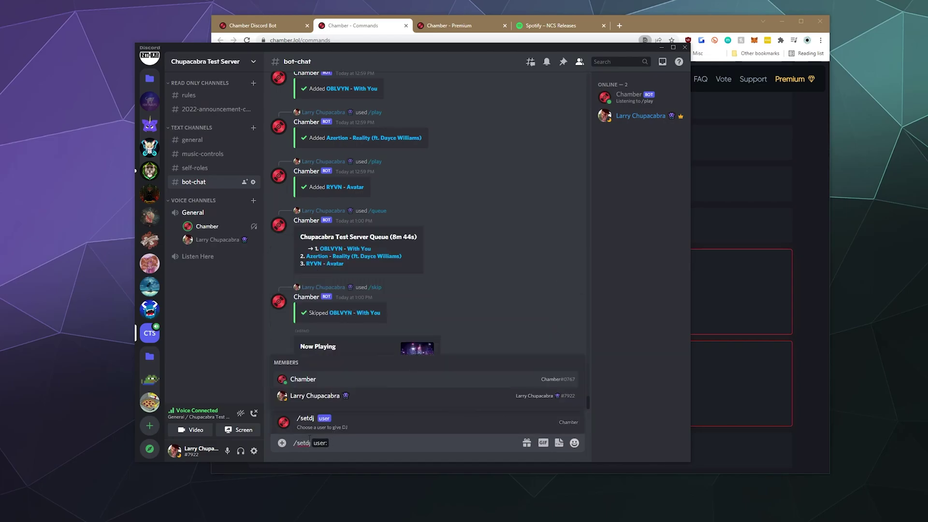
pyautogui.press('Down')
pyautogui.press('Tab')
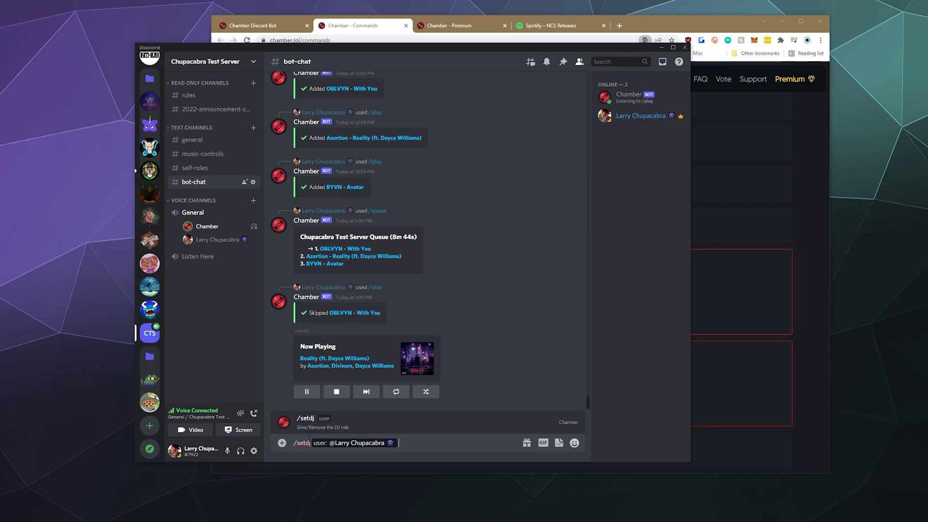
pyautogui.press('Return')
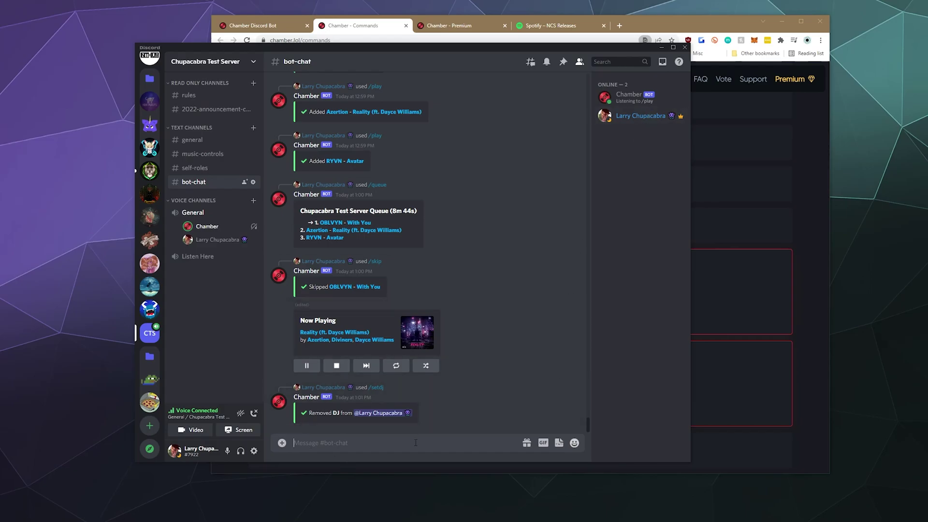
pyautogui.click(643, 115)
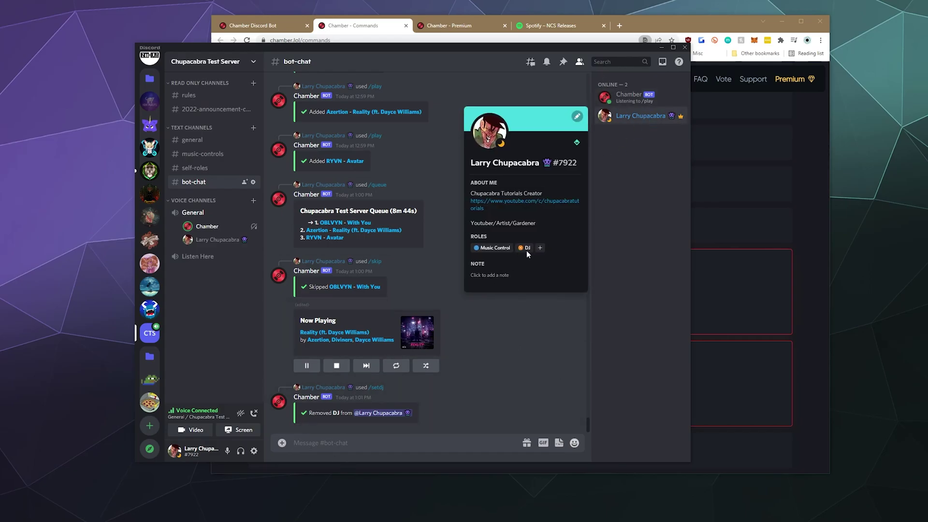
# Run /setdj on the server owner's account once more and recheck the roles in the member's profile.
pyautogui.click(457, 447)
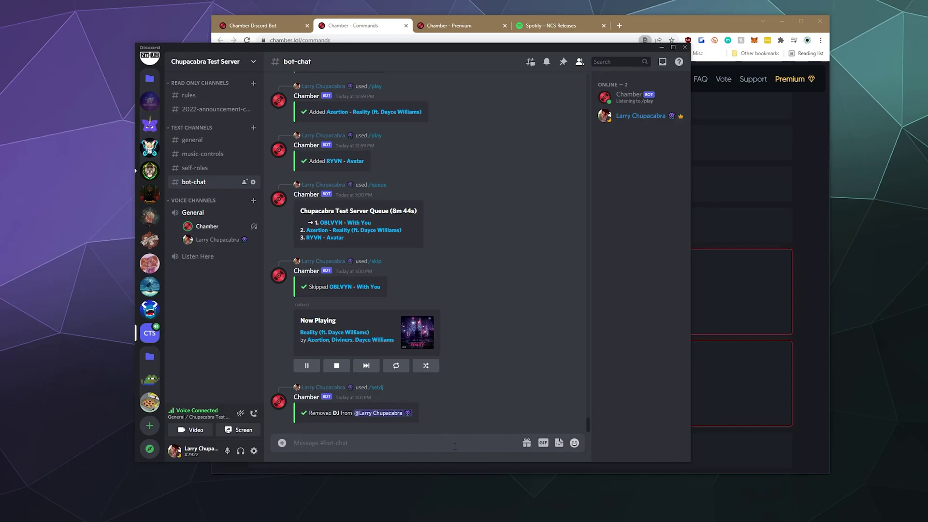
pyautogui.write('/setd')
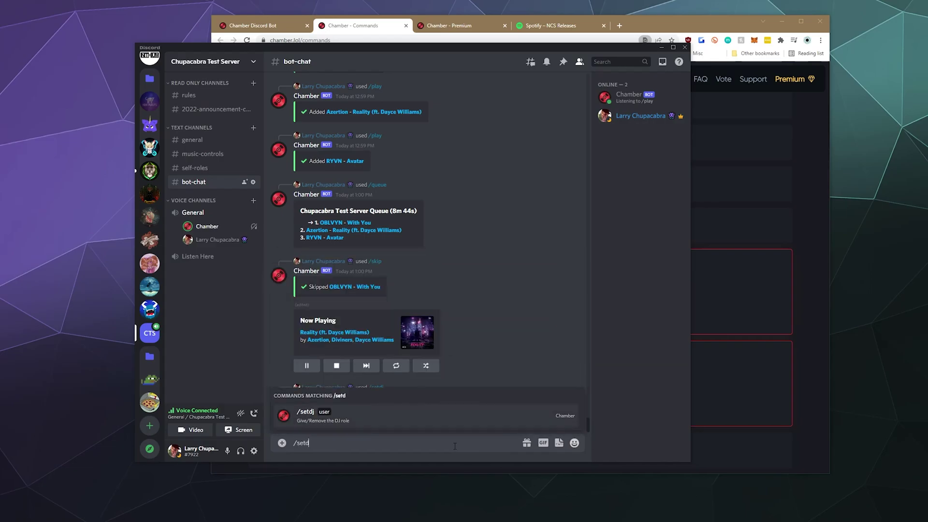
pyautogui.write('j')
pyautogui.press('Tab')
pyautogui.press('Tab')
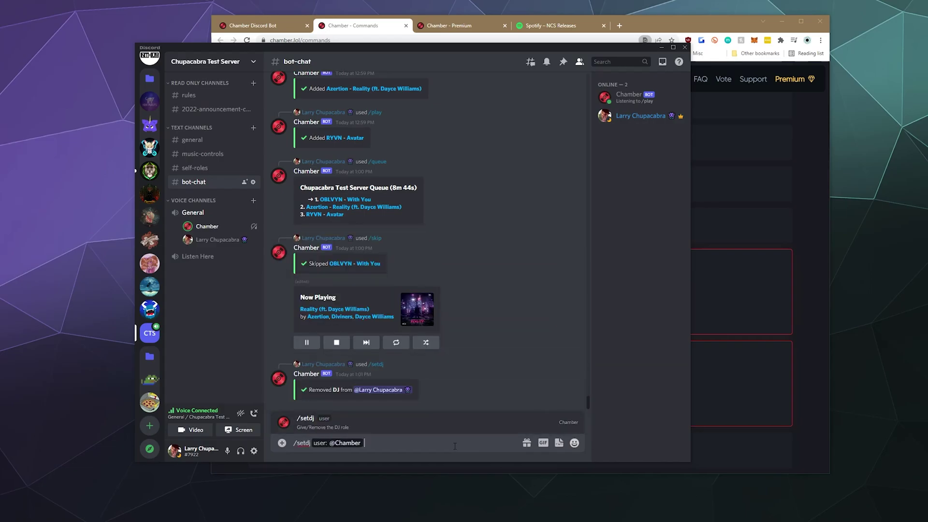
pyautogui.press('BackSpace')
pyautogui.press('BackSpace')
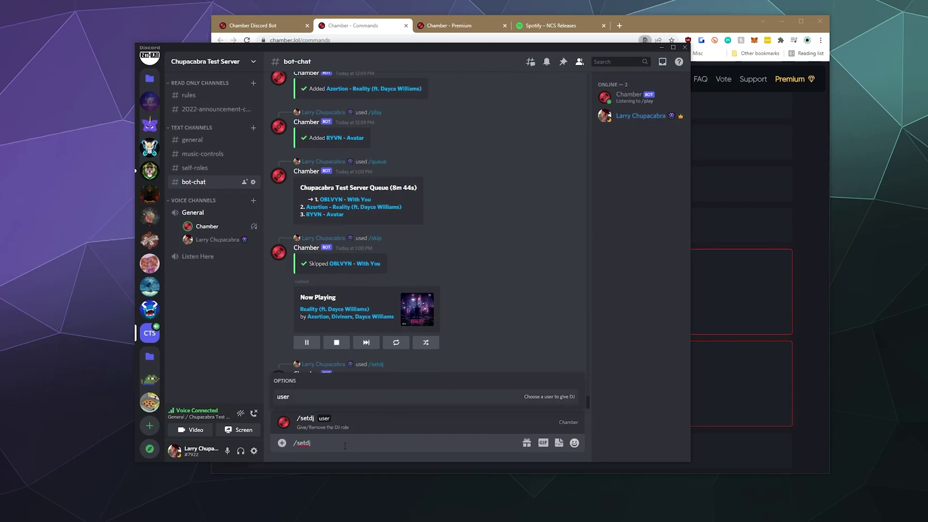
pyautogui.press('Tab')
pyautogui.press('Down')
pyautogui.press('Tab')
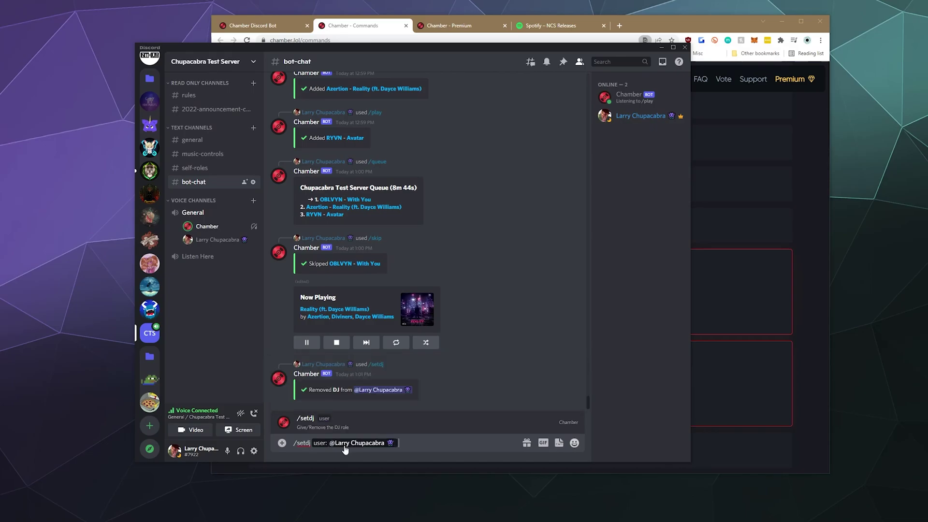
pyautogui.press('Return')
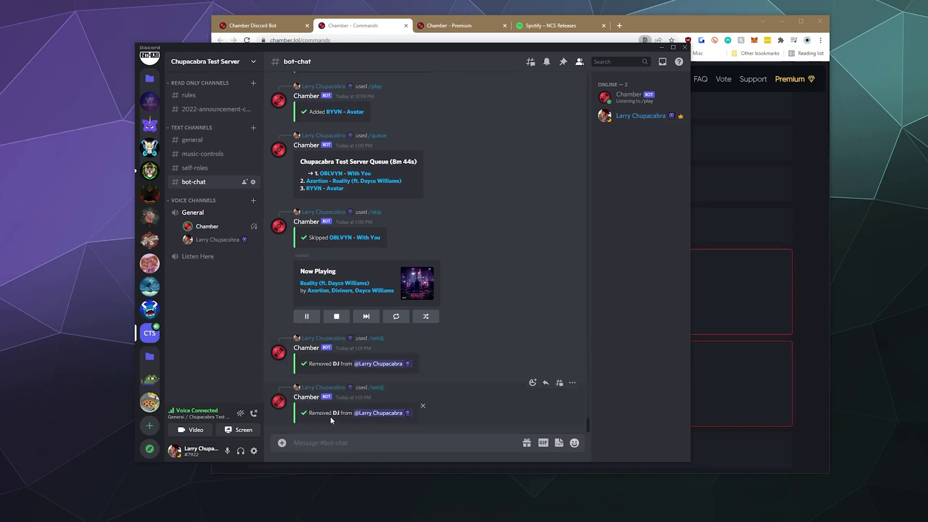
pyautogui.click(642, 123)
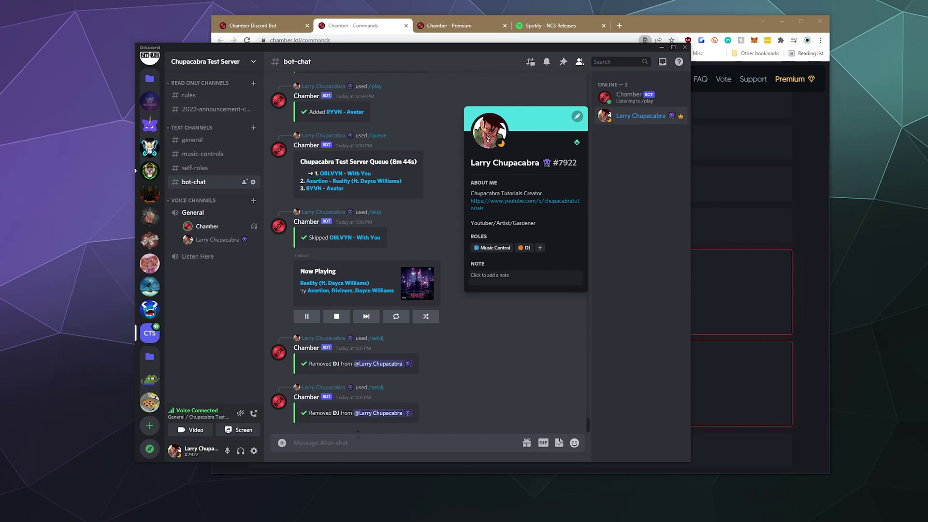
pyautogui.press('Escape')
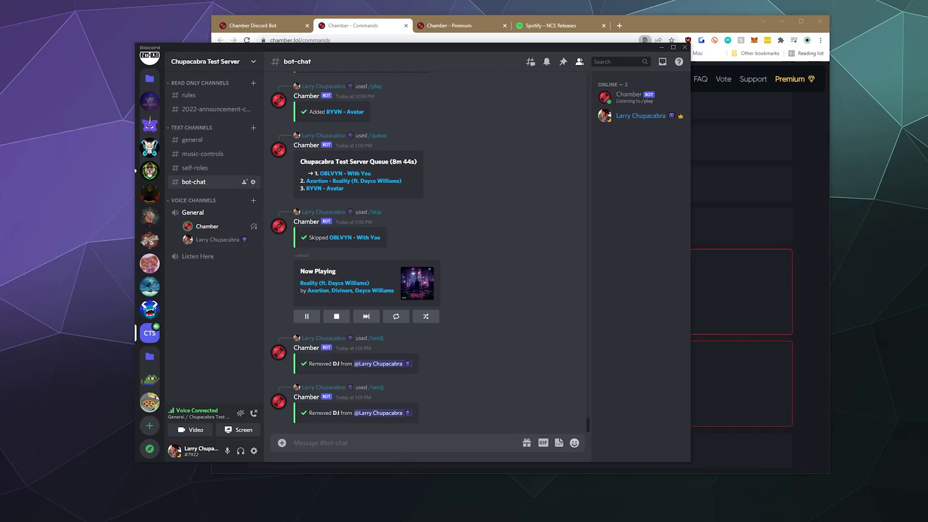
# Return to the Chamber Commands page in the browser and collapse the /djmode and /setdj entries.
pyautogui.click(806, 153)
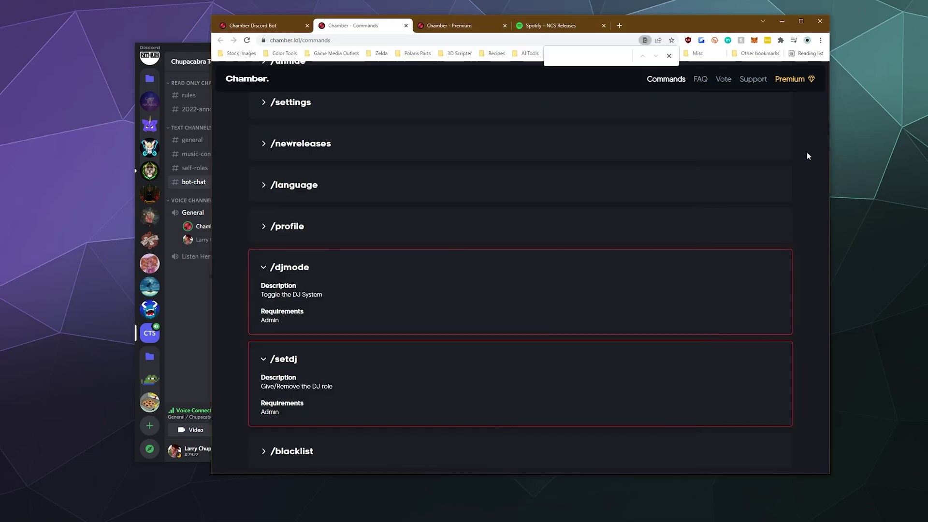
pyautogui.click(407, 289)
pyautogui.click(353, 318)
# Switch to Discord and enable Chamber's DJ mode with /djmode in bot-chat.
pyautogui.click(204, 375)
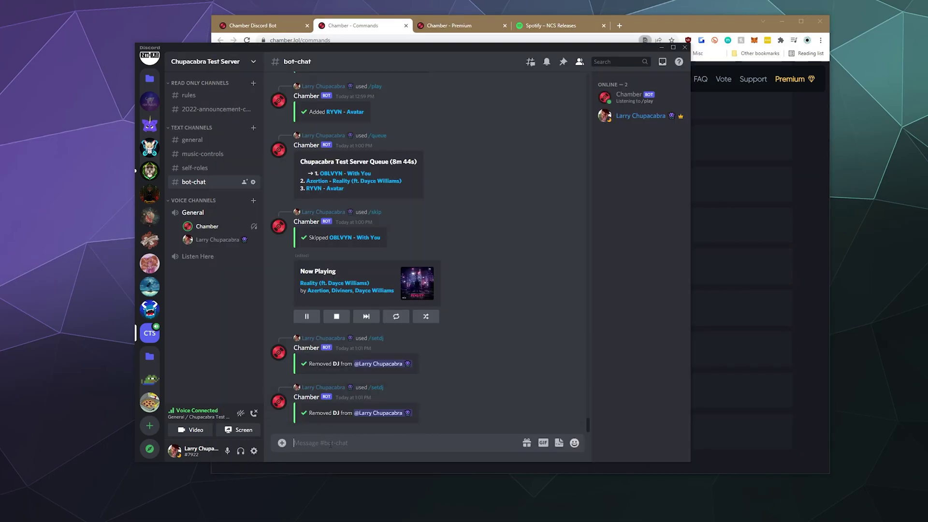
pyautogui.write('/djmode')
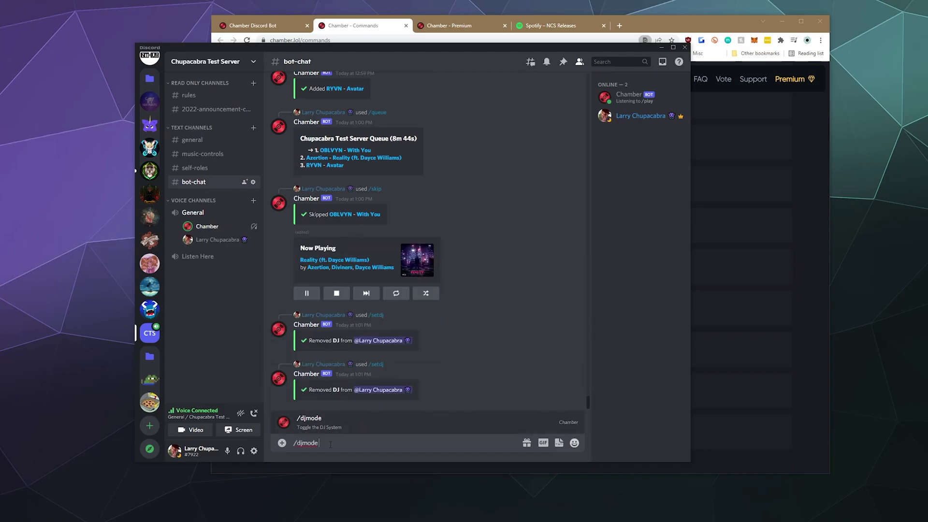
pyautogui.press('Return')
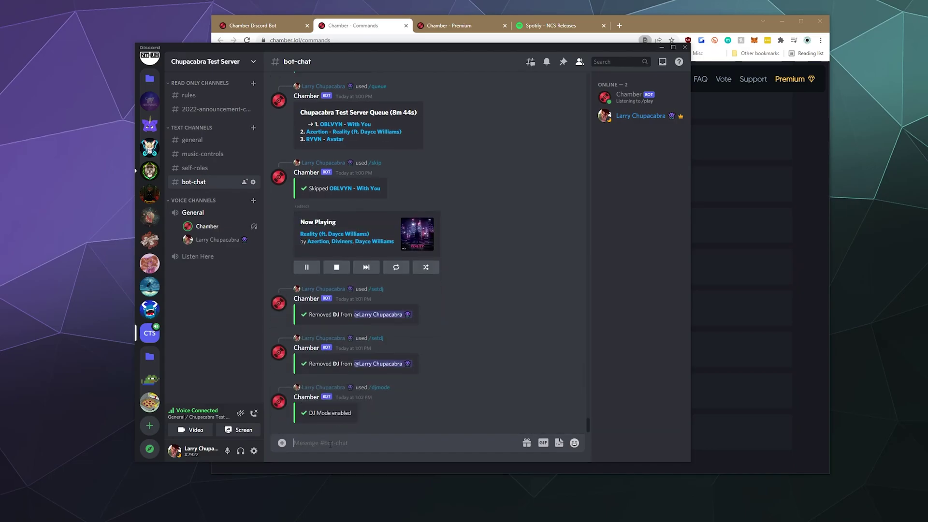
# Disable DJ mode by running /djmode again and pause the song "Reality" from its Now Playing message.
pyautogui.write('/')
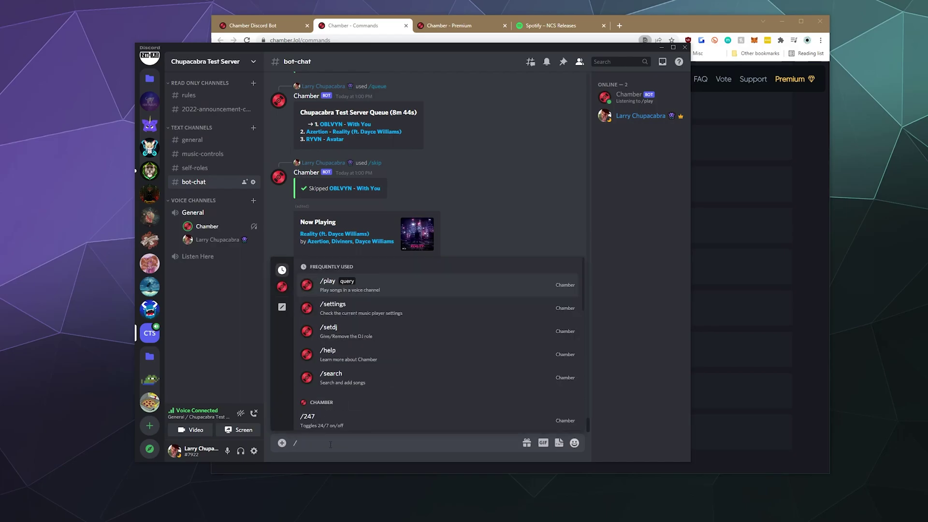
pyautogui.write('djmode')
pyautogui.press('Return')
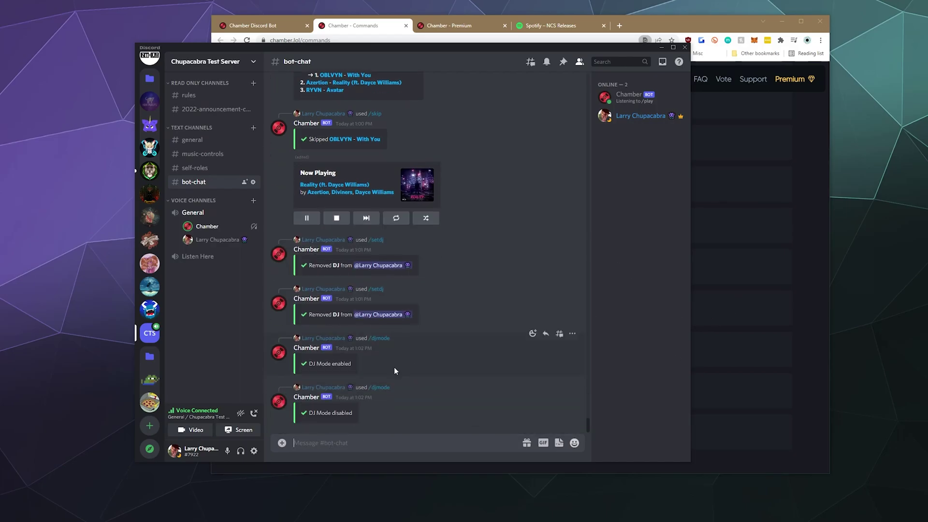
pyautogui.click(307, 218)
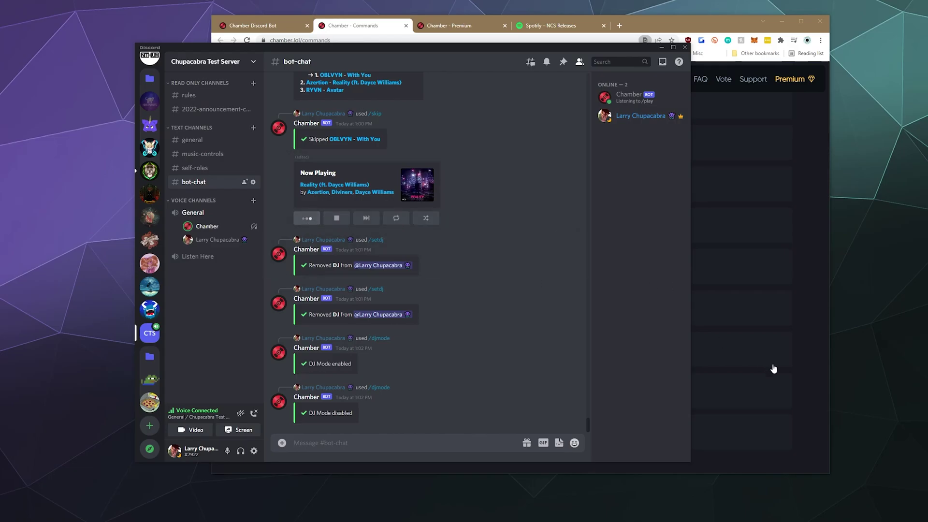
# Return to the Chamber Commands page in the browser and expand the /help entry.
pyautogui.click(810, 302)
pyautogui.scroll(10, 601, 284)
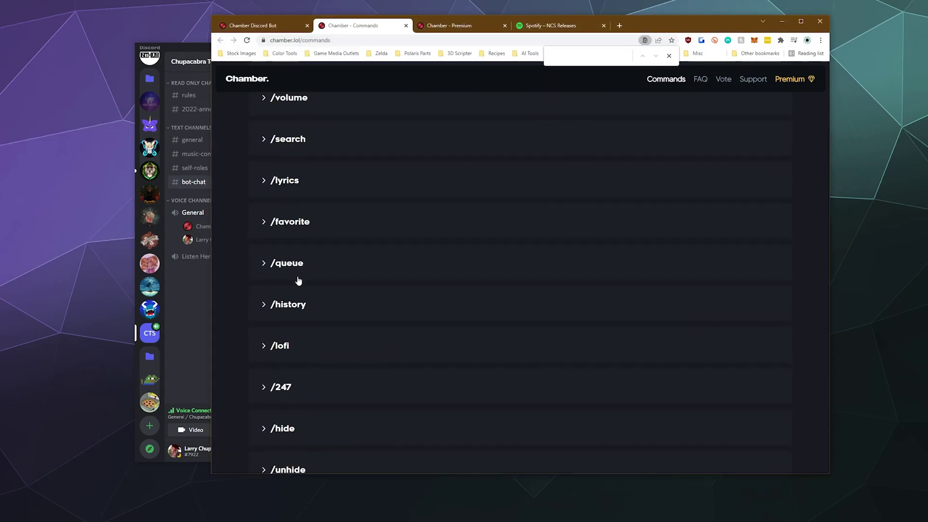
pyautogui.scroll(15, 299, 281)
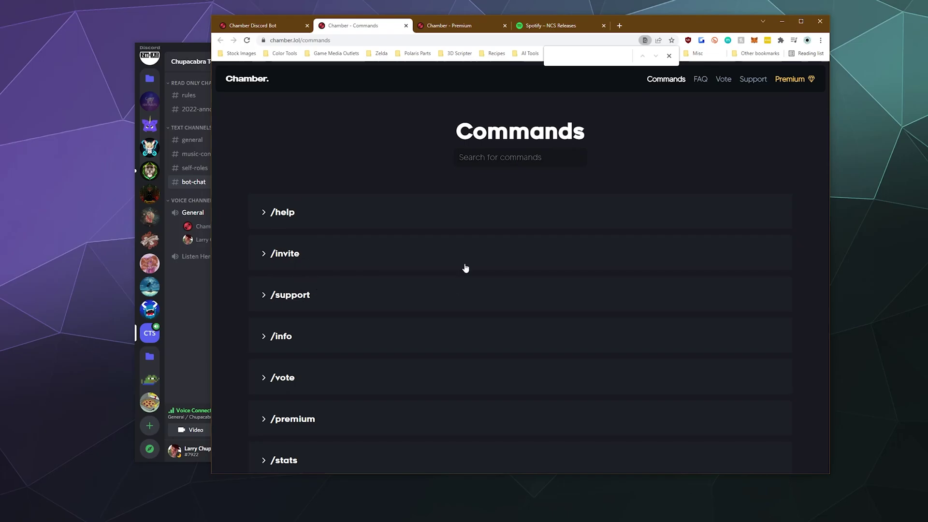
pyautogui.click(306, 221)
# Switch to Discord and list all Chamber commands with /help in bot-chat.
pyautogui.click(192, 315)
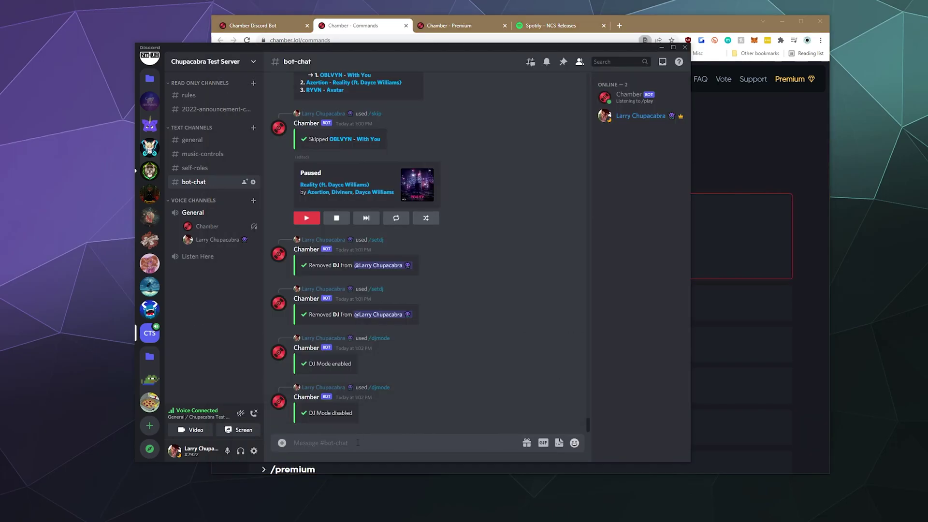
pyautogui.write('/help')
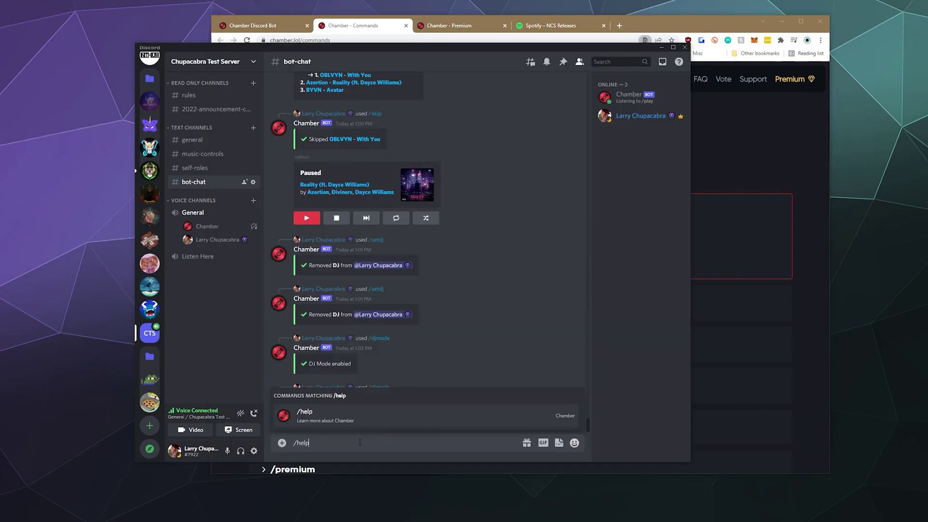
pyautogui.press('Return')
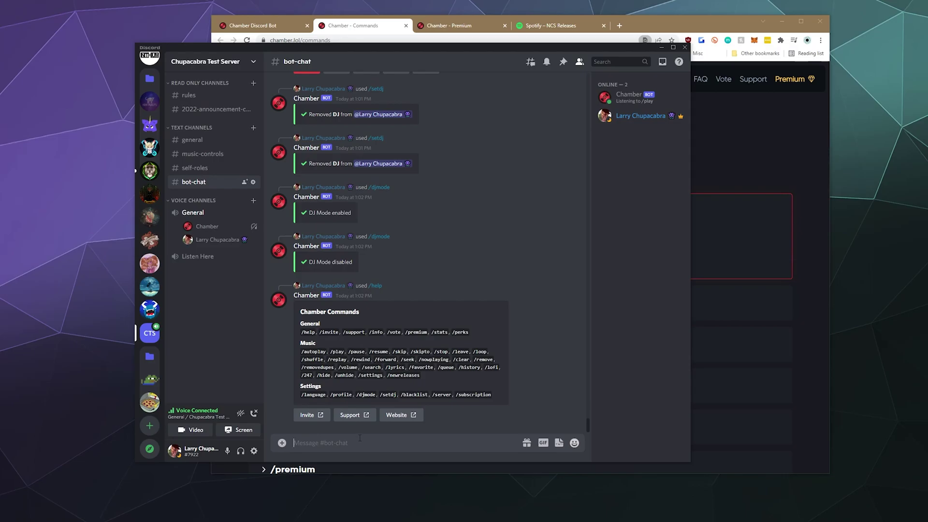
# Look at the available choices of Chamber's /language command in bot-chat, and clear the unsent command.
pyautogui.moveTo(300, 395); pyautogui.dragTo(336, 395)
pyautogui.click(477, 427)
pyautogui.write('/language')
pyautogui.press('Tab')
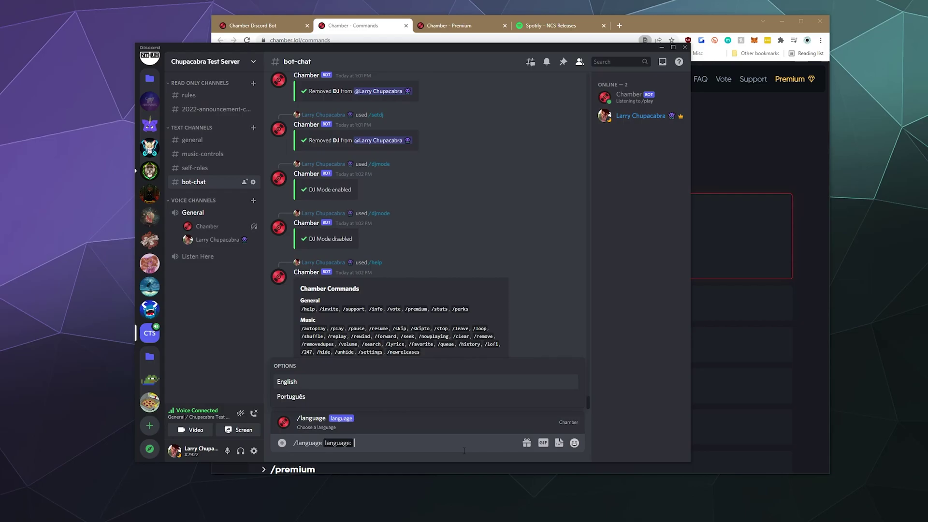
pyautogui.click(666, 332)
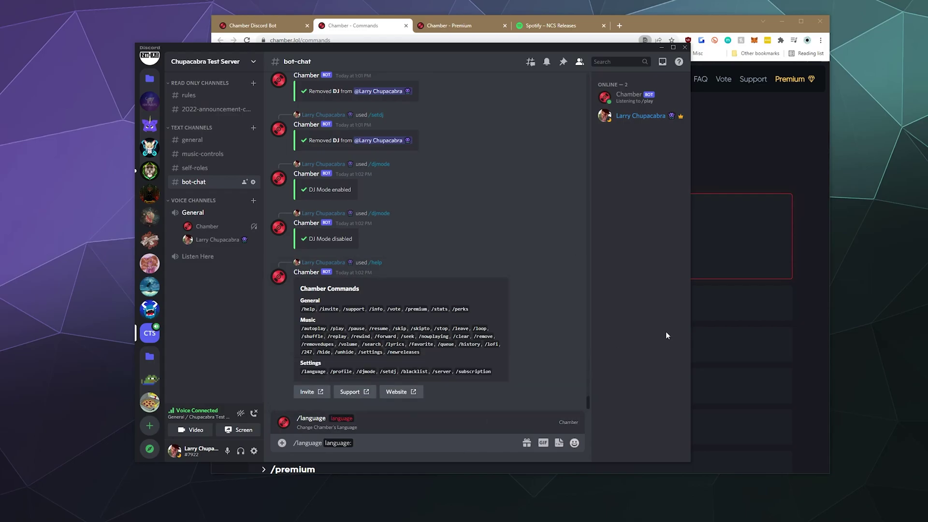
pyautogui.click(401, 439)
pyautogui.press('BackSpace')
pyautogui.press('BackSpace')
pyautogui.press('BackSpace')
pyautogui.press('BackSpace')
pyautogui.press('BackSpace')
pyautogui.press('BackSpace')
pyautogui.press('BackSpace')
pyautogui.press('BackSpace')
pyautogui.press('BackSpace')
pyautogui.press('BackSpace')
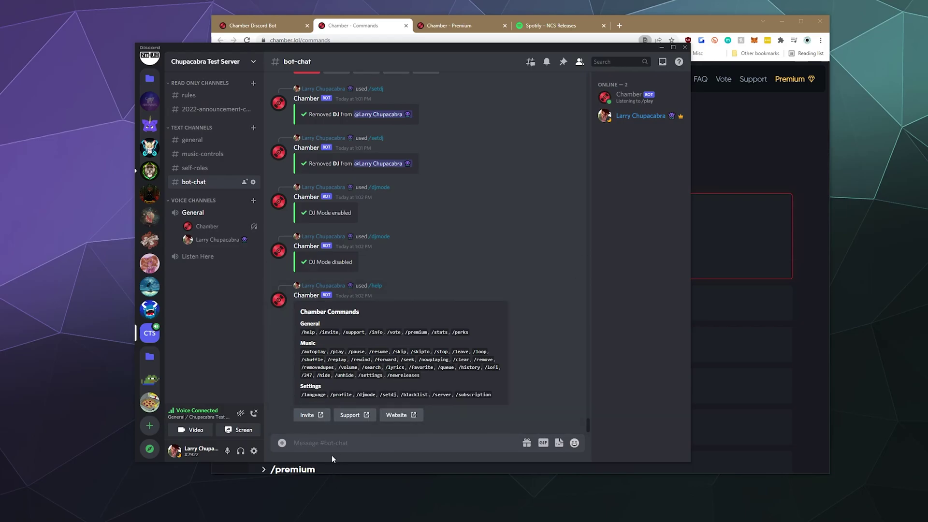
# Run Chamber's /profile and /newreleases commands in bot-chat.
pyautogui.write('/profile')
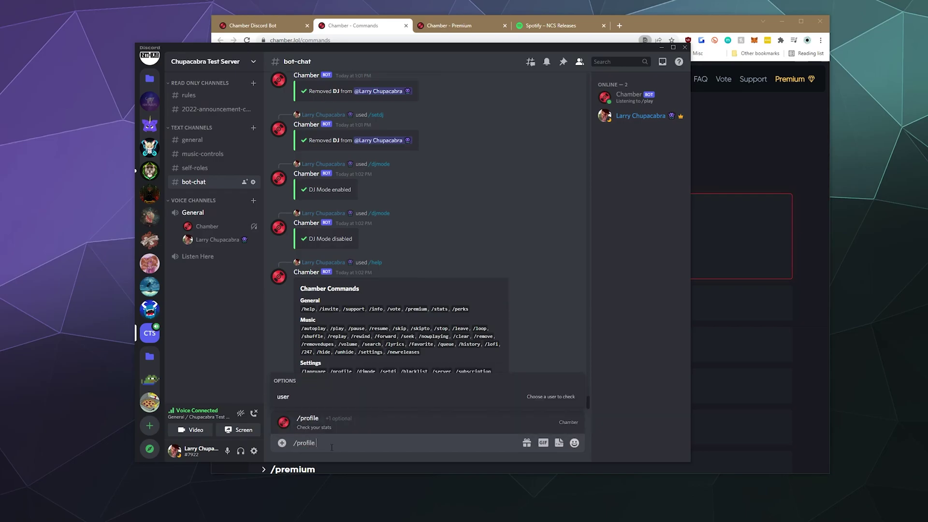
pyautogui.press('Return')
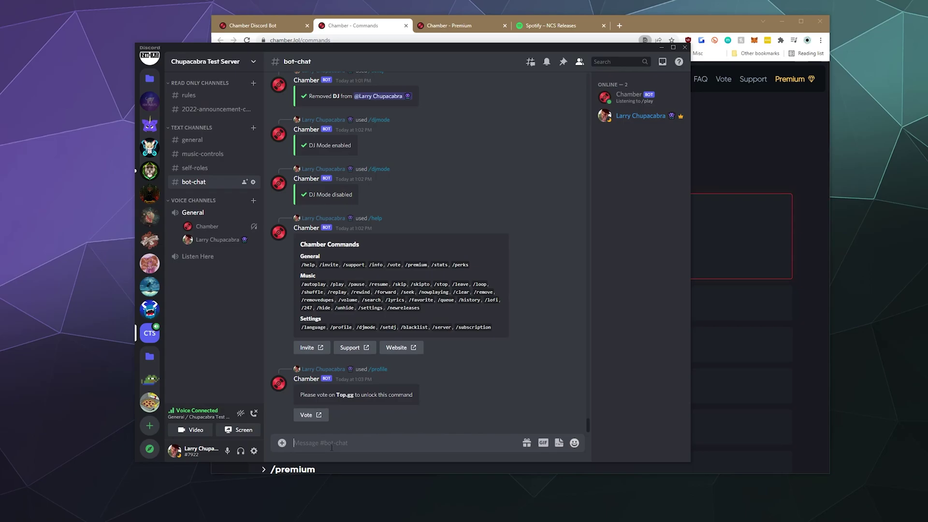
pyautogui.write('/new')
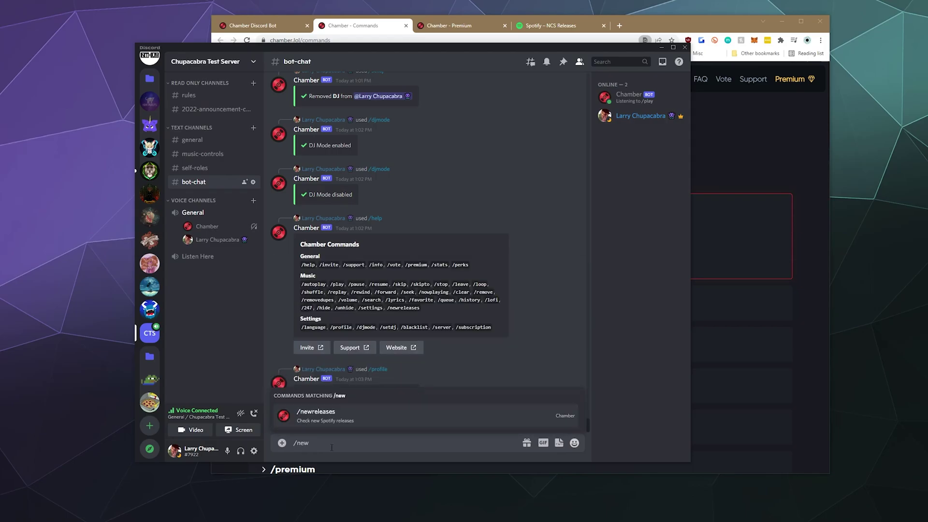
pyautogui.press('Return')
pyautogui.press('Return')
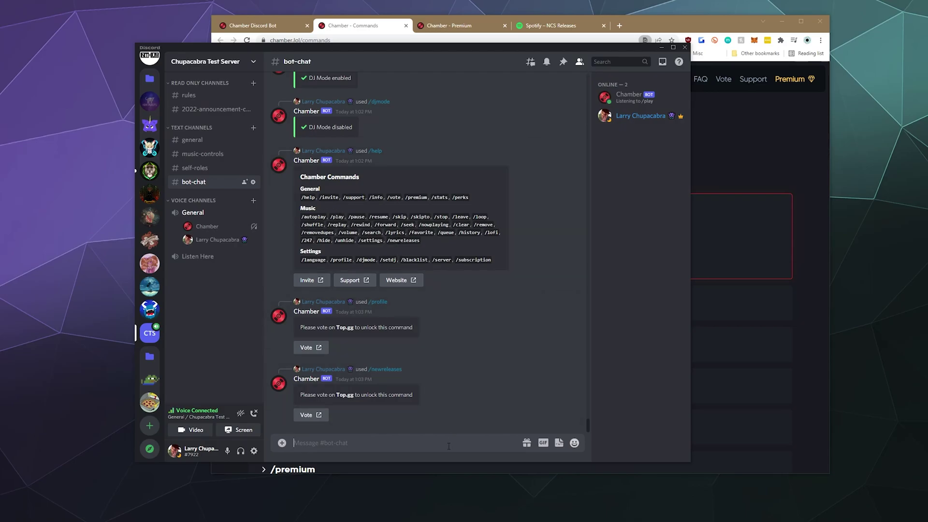
# Look up Chamber's /blacklist command in bot-chat, and clear the unsent command.
pyautogui.write('/blackl')
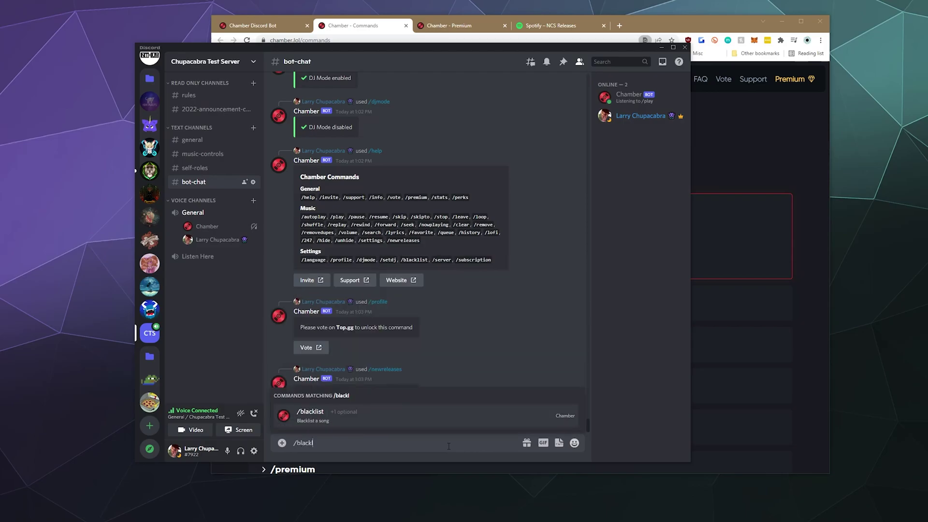
pyautogui.write('ist')
pyautogui.hotkey('ctrl', 'a')
pyautogui.press('BackSpace')
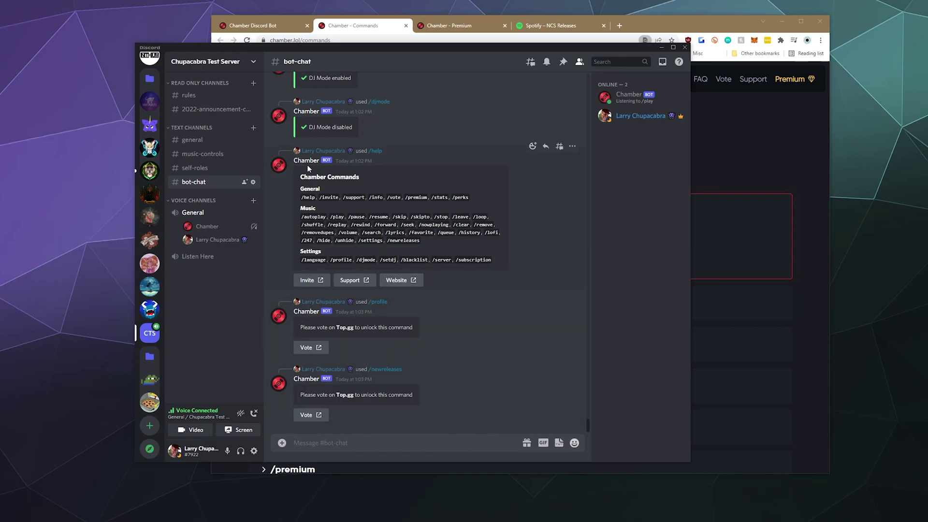
# Run Chamber's /info and /stats commands in bot-chat and review the replies alongside the earlier command list.
pyautogui.click(543, 230)
pyautogui.write('/info')
pyautogui.press('Return')
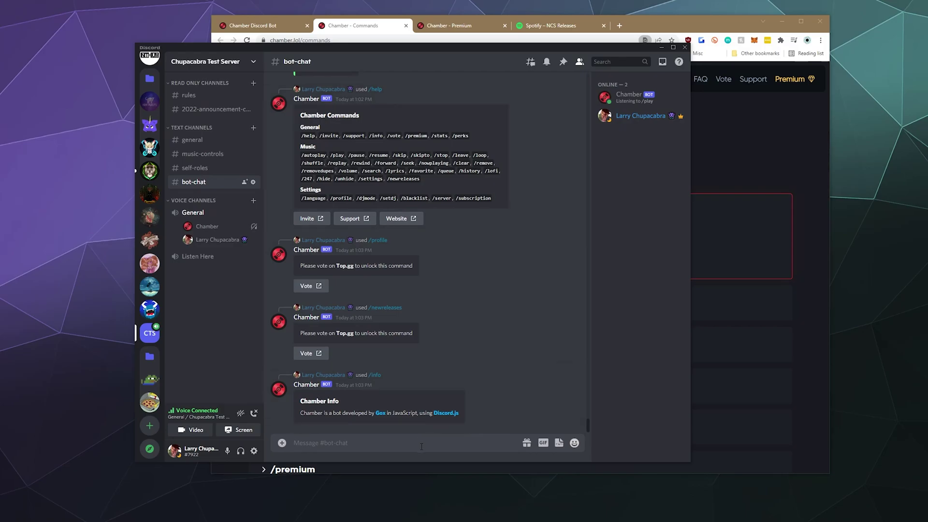
pyautogui.write('/stats')
pyautogui.press('Return')
pyautogui.press('Return')
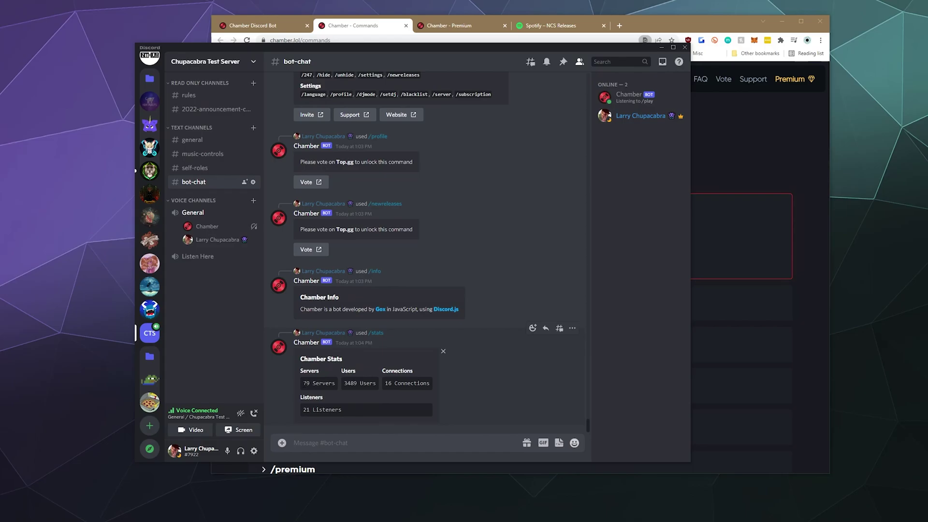
pyautogui.moveTo(303, 383); pyautogui.dragTo(334, 383)
pyautogui.click(338, 384)
pyautogui.scroll(5, 411, 270)
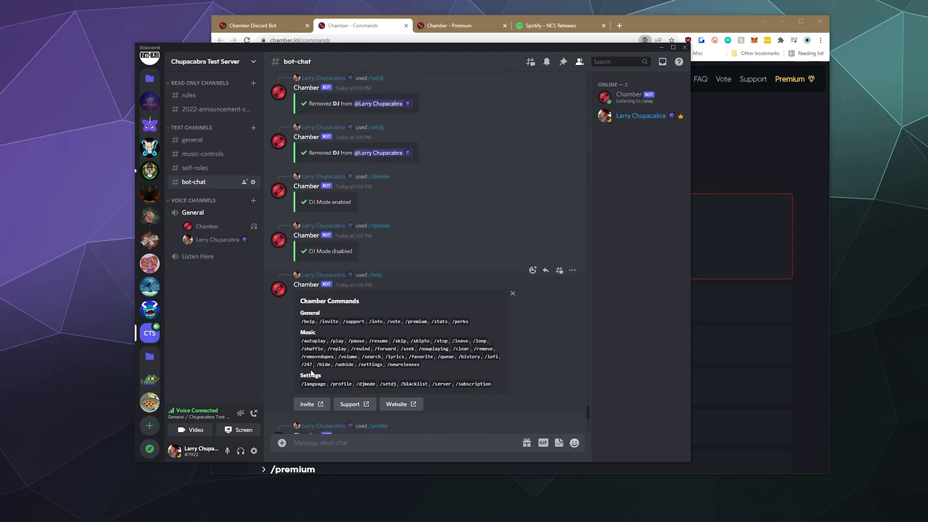
pyautogui.scroll(-5, 556, 324)
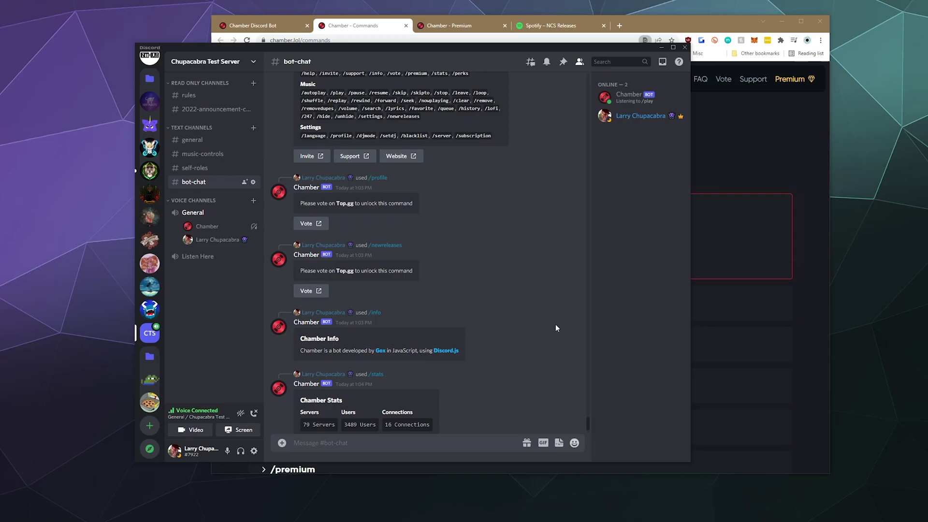
# Switch to the browser and look through the list of commands on the Chamber Commands page.
pyautogui.click(800, 297)
pyautogui.scroll(-8, 799, 298)
pyautogui.scroll(-12, 793, 306)
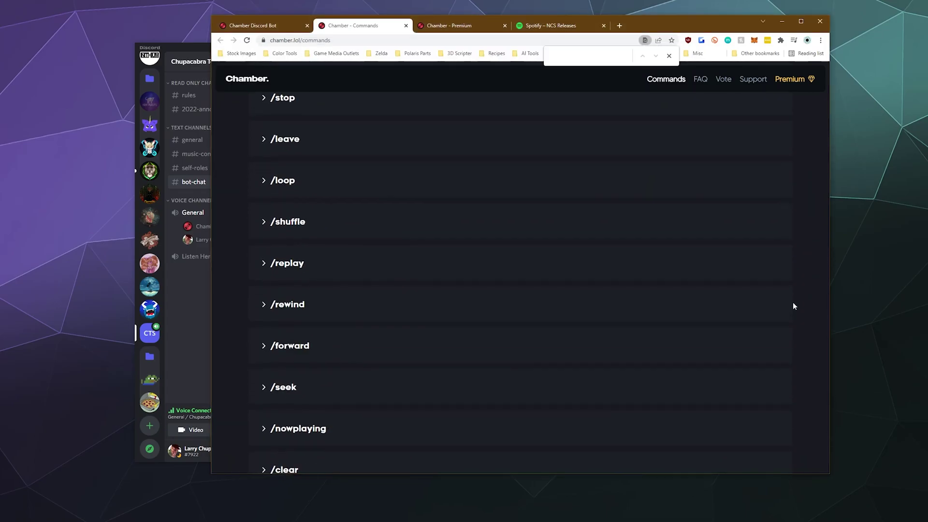
pyautogui.scroll(-6, 794, 303)
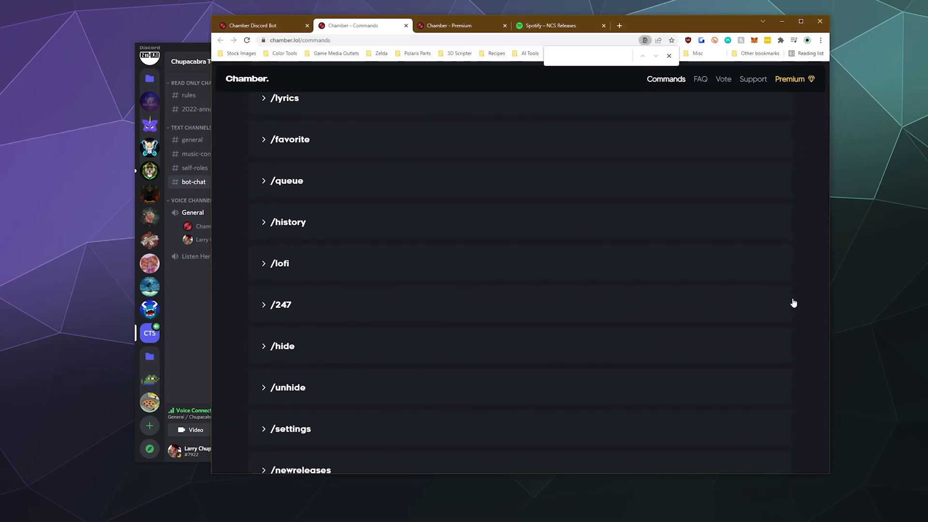
pyautogui.scroll(-5, 794, 303)
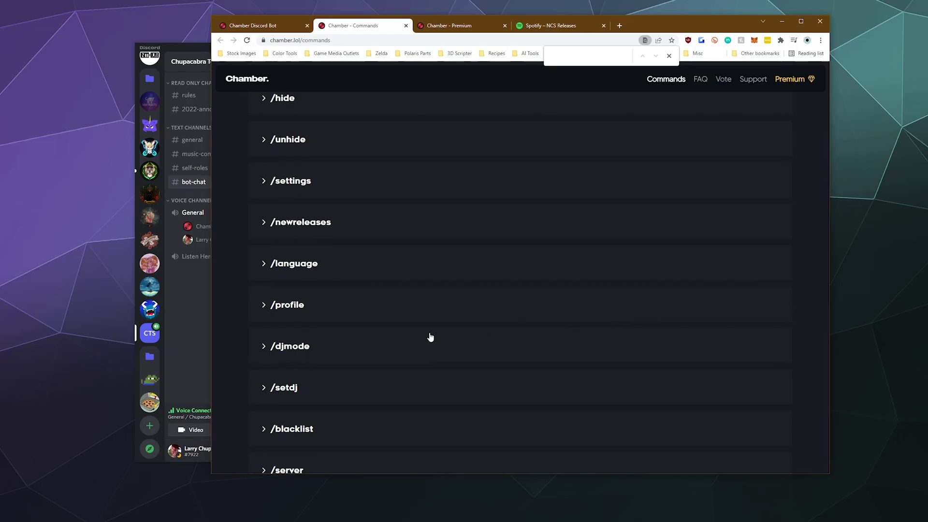
pyautogui.scroll(-3, 429, 335)
pyautogui.scroll(6, 426, 340)
pyautogui.scroll(12, 414, 346)
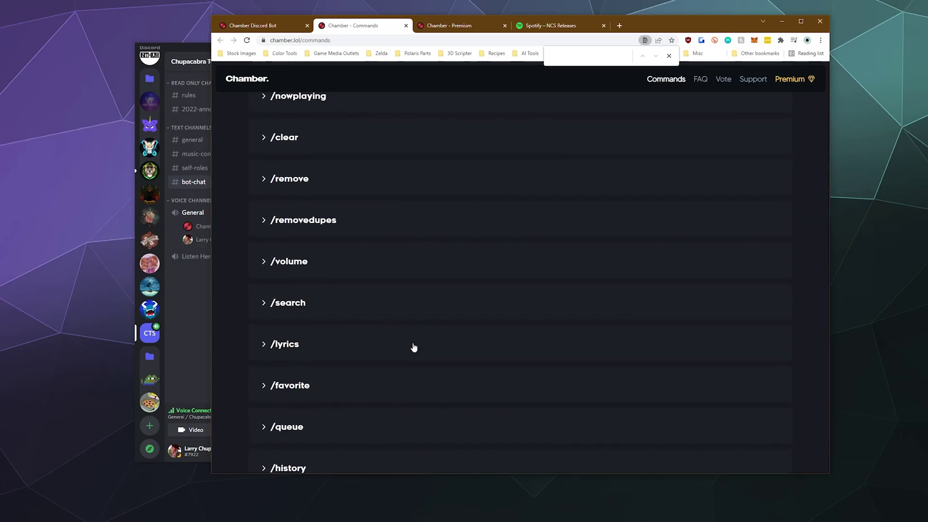
# View the Chamber Premium plans page, and look through the questions on the site's FAQ page.
pyautogui.hotkey('ctrl', 'Tab')
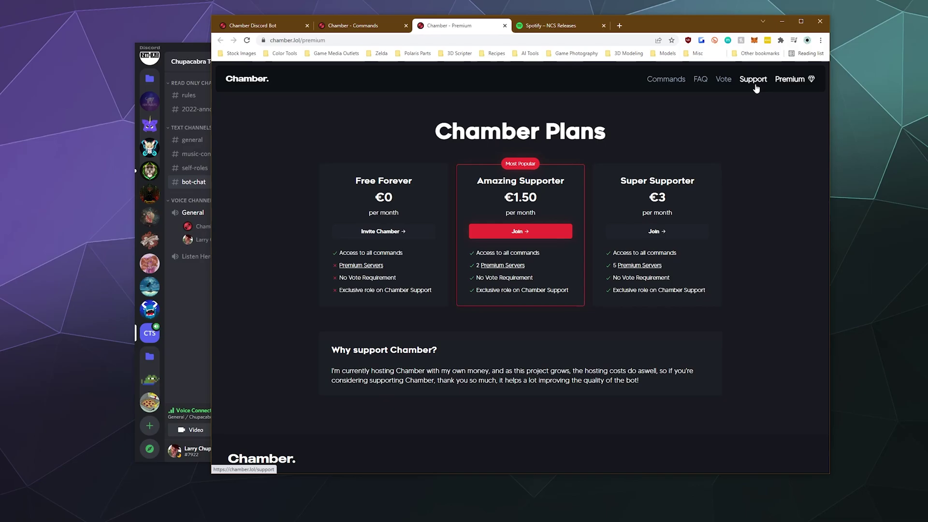
pyautogui.click(701, 79)
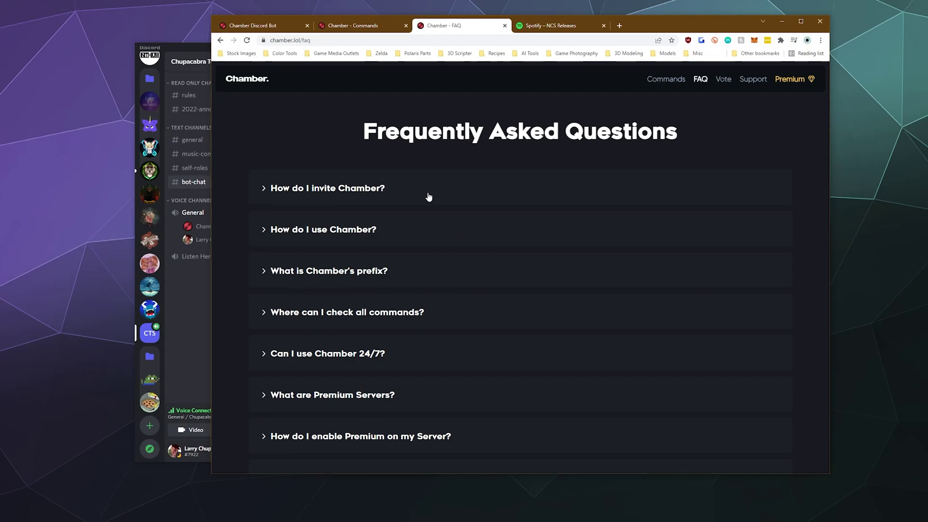
pyautogui.scroll(-2, 485, 213)
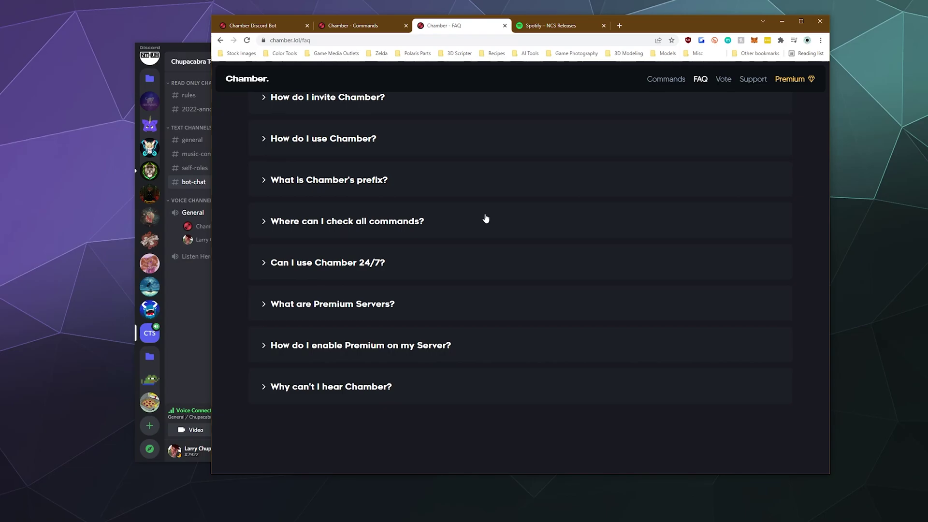
pyautogui.scroll(2, 486, 217)
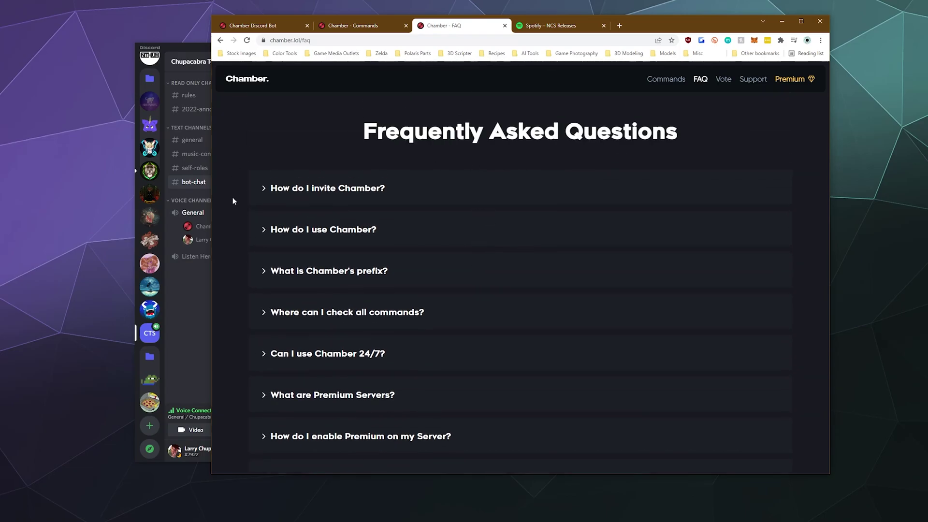
pyautogui.scroll(-2, 233, 201)
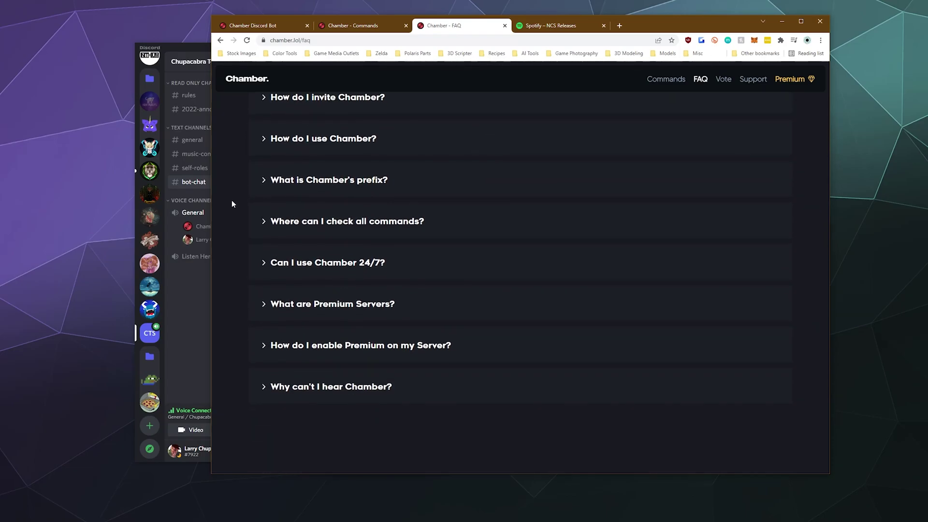
pyautogui.scroll(2, 231, 205)
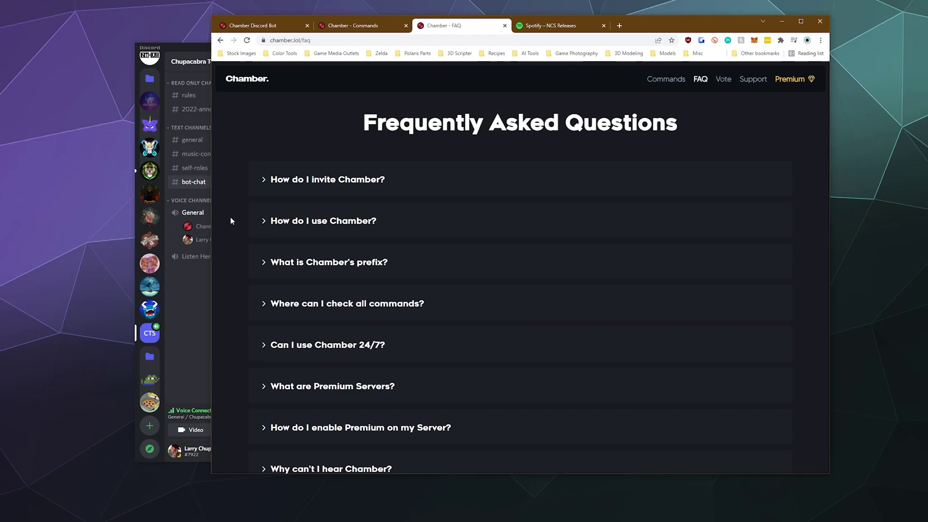
# Switch to Discord and review the player message for "Reality" and the /help command list in bot-chat.
pyautogui.click(196, 289)
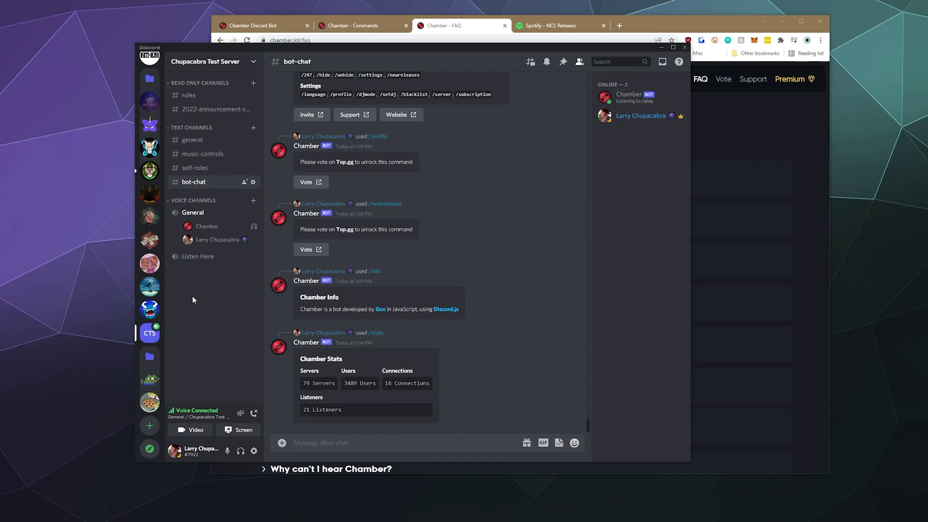
pyautogui.scroll(10, 462, 360)
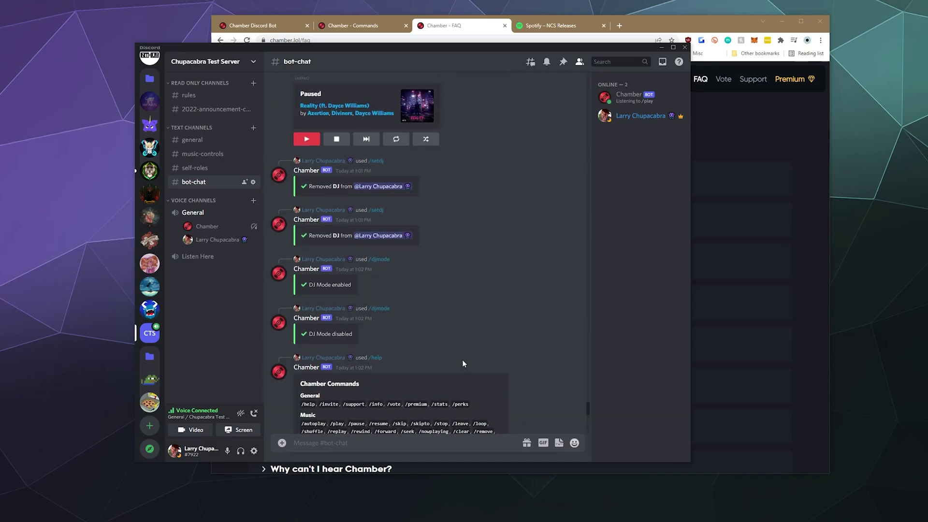
pyautogui.scroll(3, 332, 143)
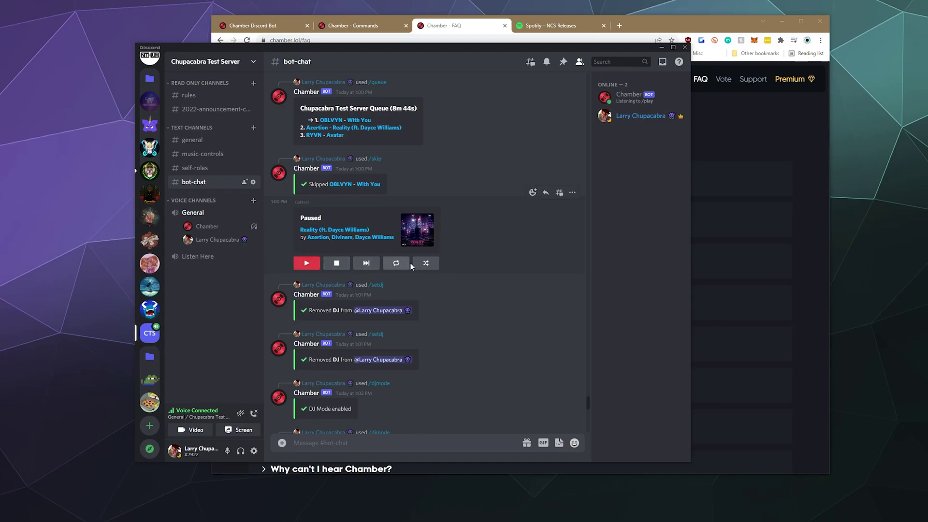
pyautogui.scroll(-10, 443, 263)
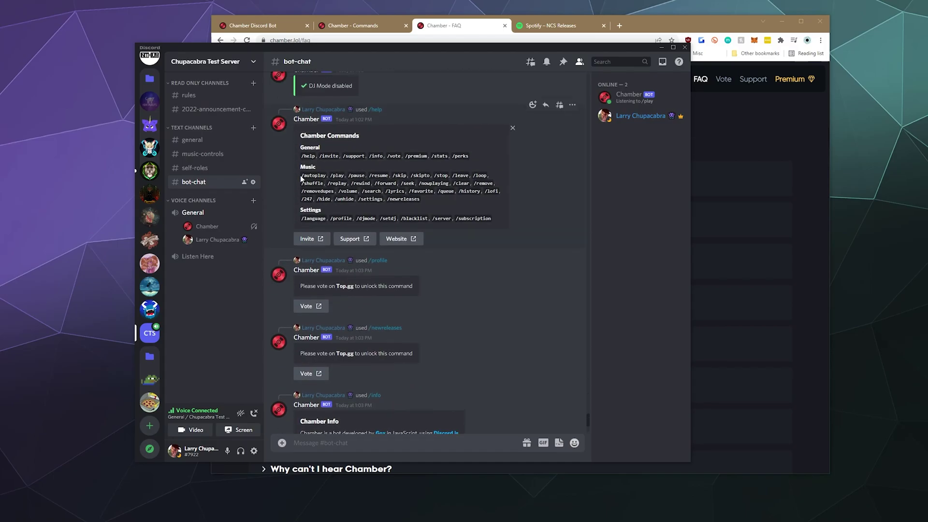
pyautogui.moveTo(301, 175)
pyautogui.mouseDown()
pyautogui.moveTo(485, 200)
pyautogui.moveTo(377, 177)
pyautogui.moveTo(298, 179)
pyautogui.mouseUp()
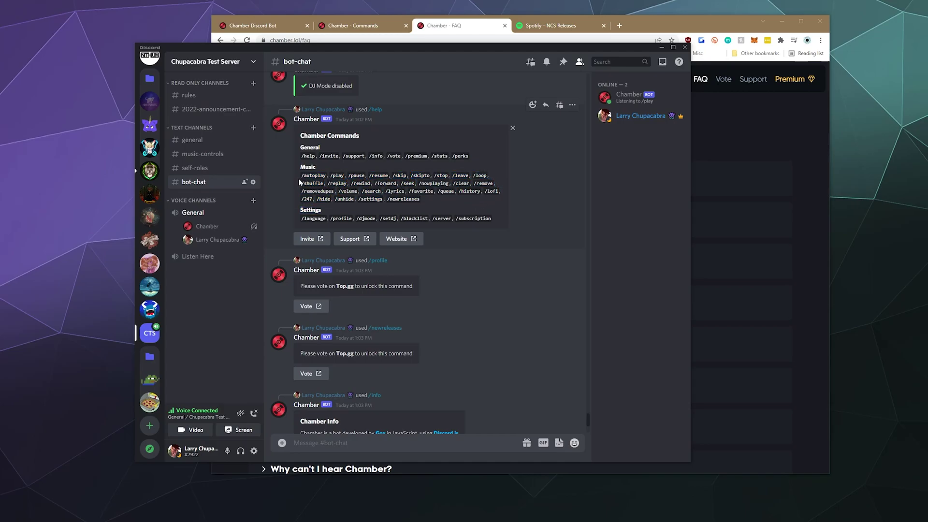